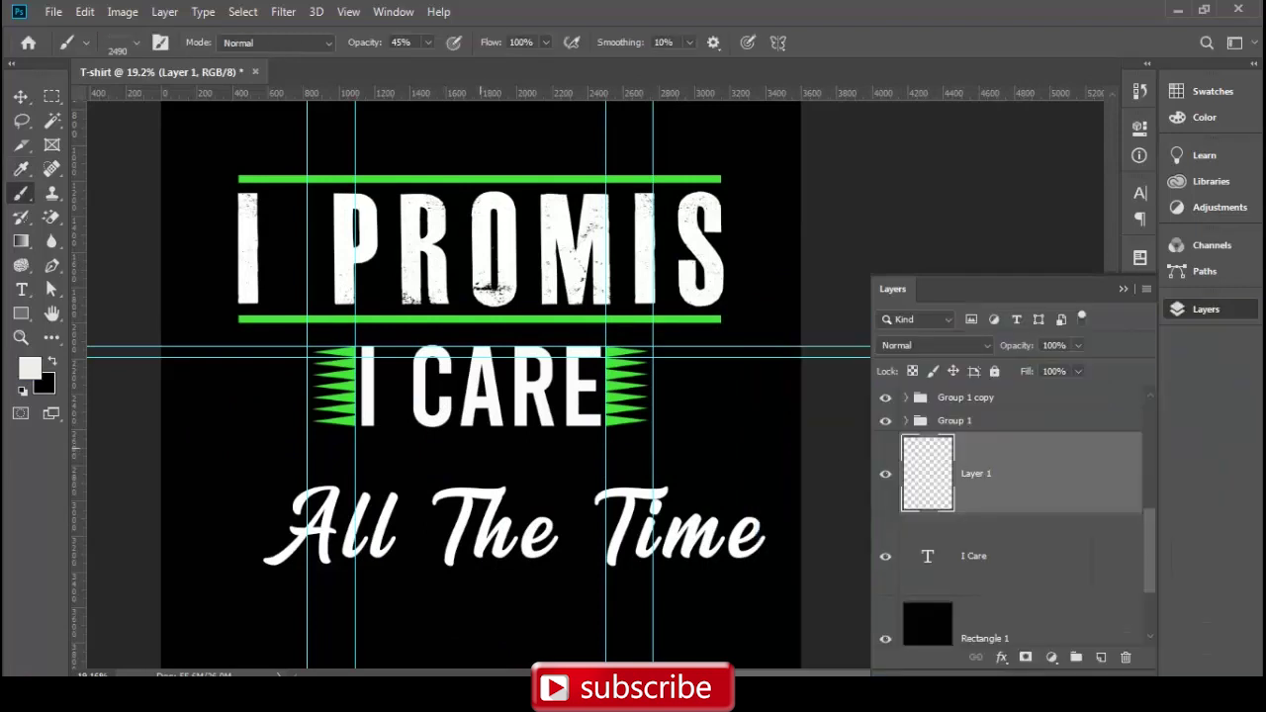
click(481, 448)
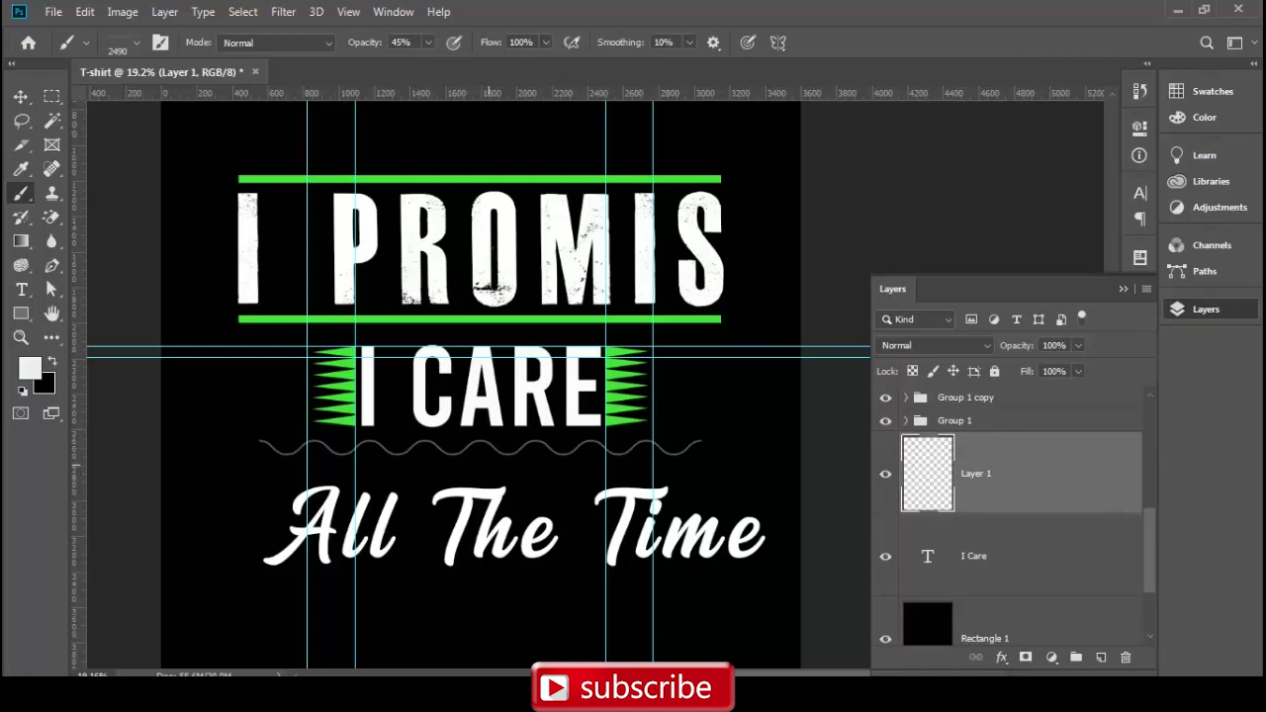
click(488, 462)
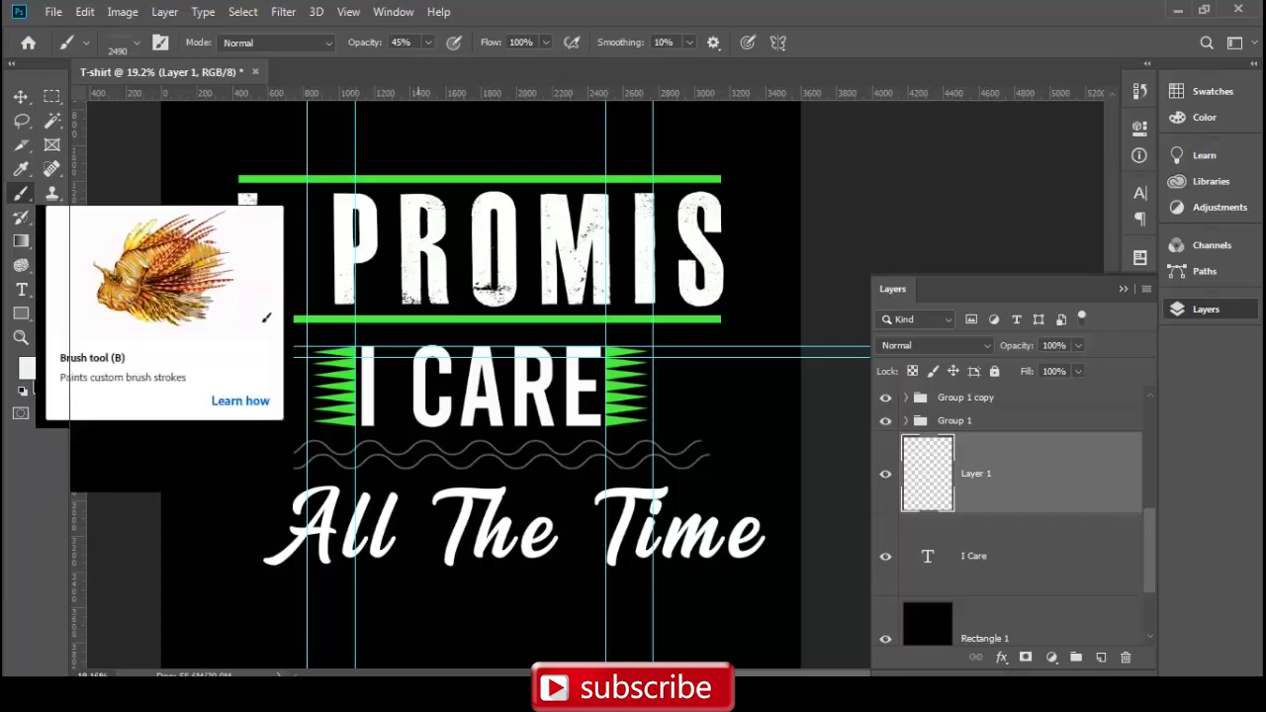
key(ctrl+z)
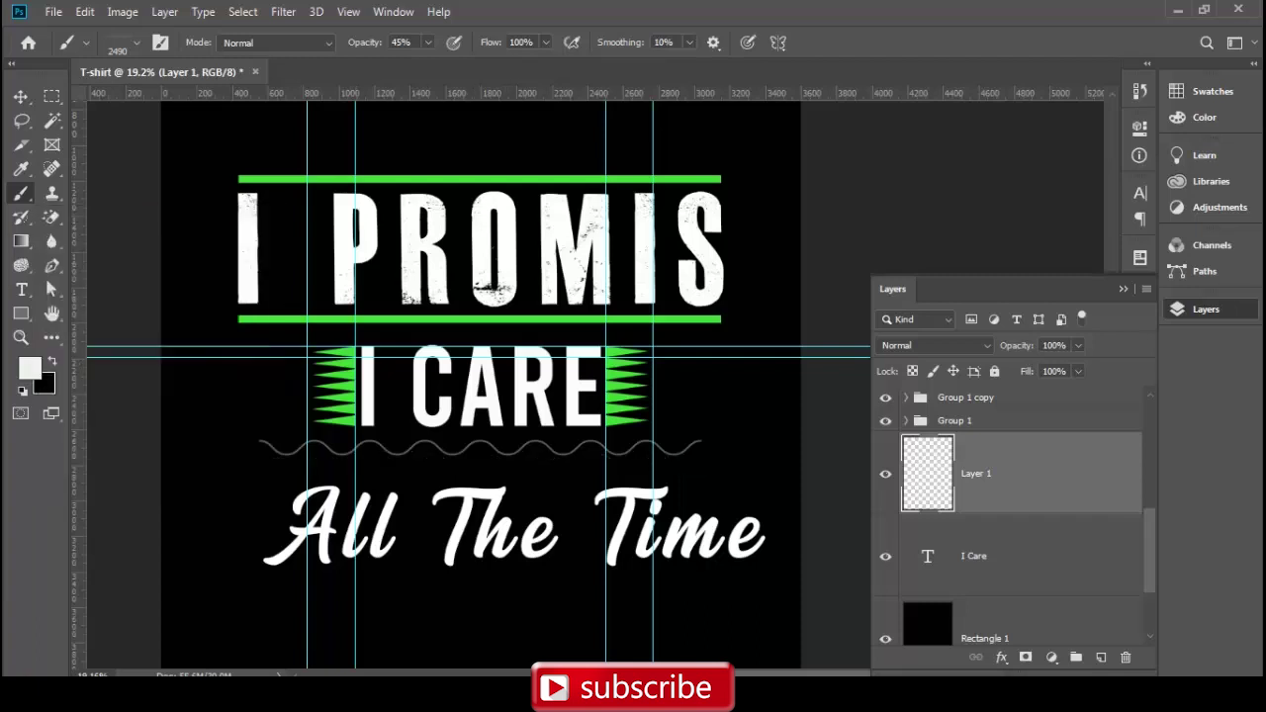
key(ctrl+z)
Set the foreground colour to ffffff and stamp two parallel wavy lines between "I CARE" and "All The Time" on Layer 1
click(30, 368)
text(ffffff)
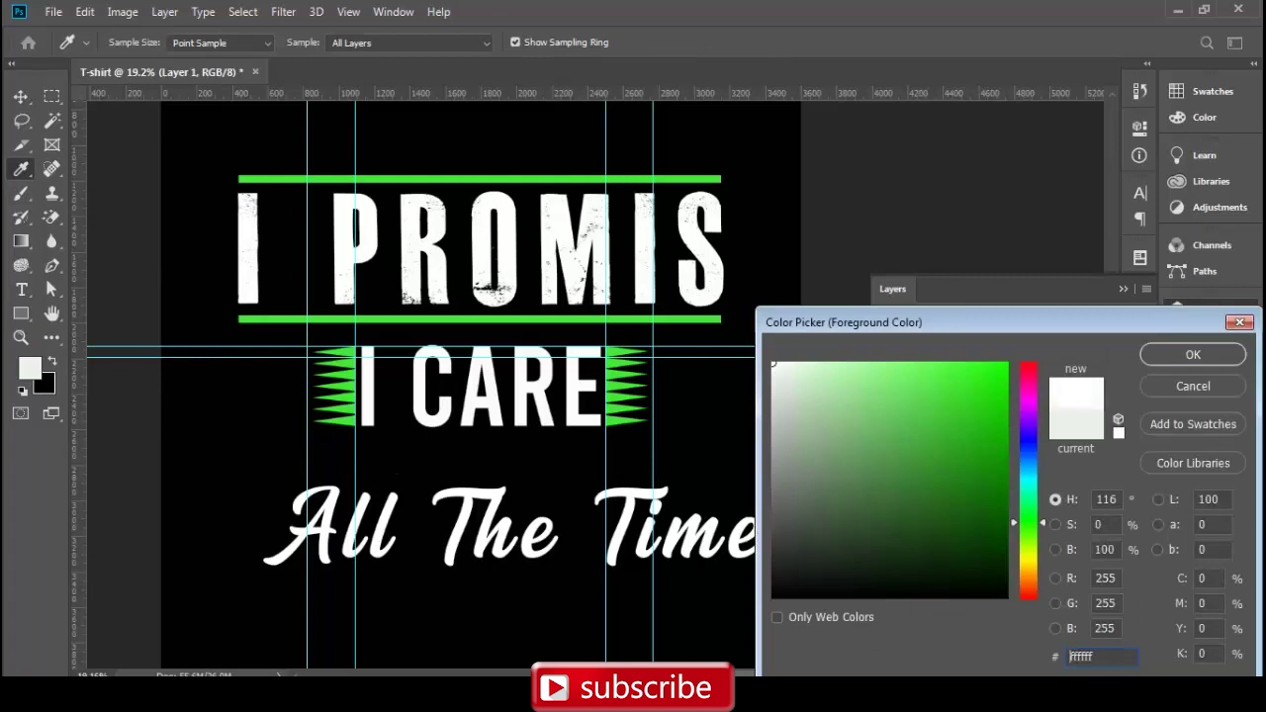
click(1193, 354)
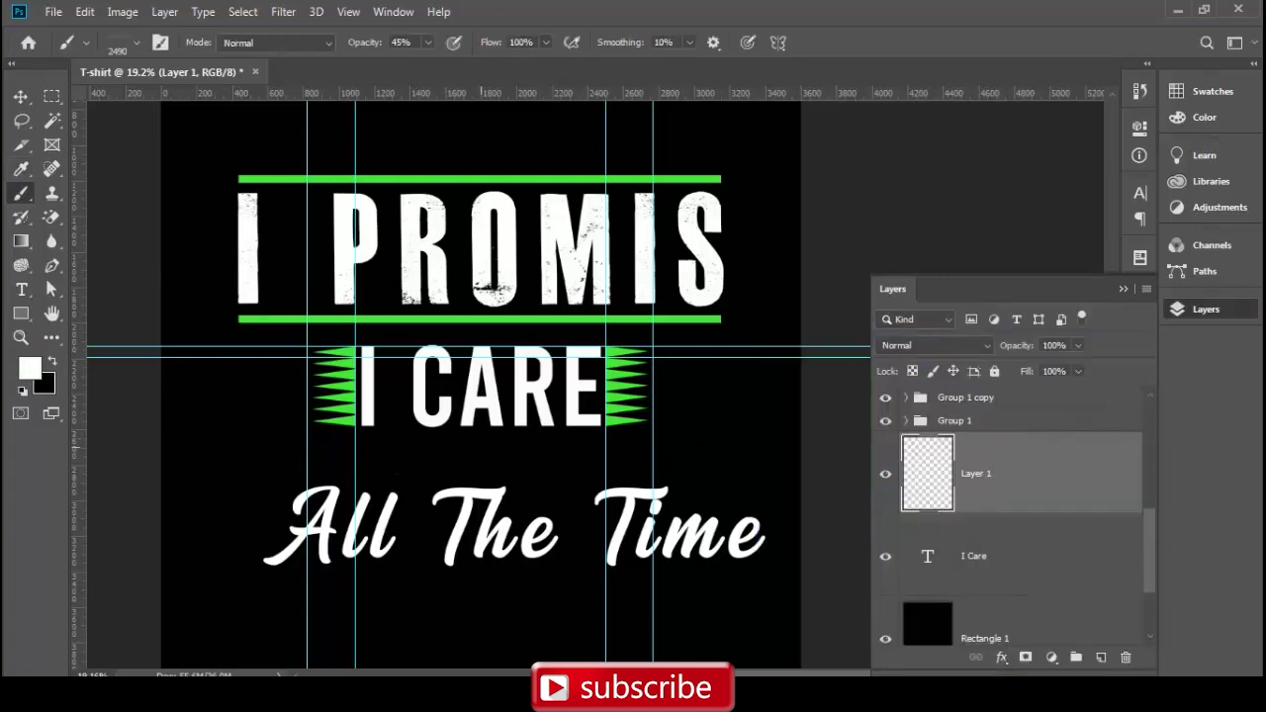
click(480, 440)
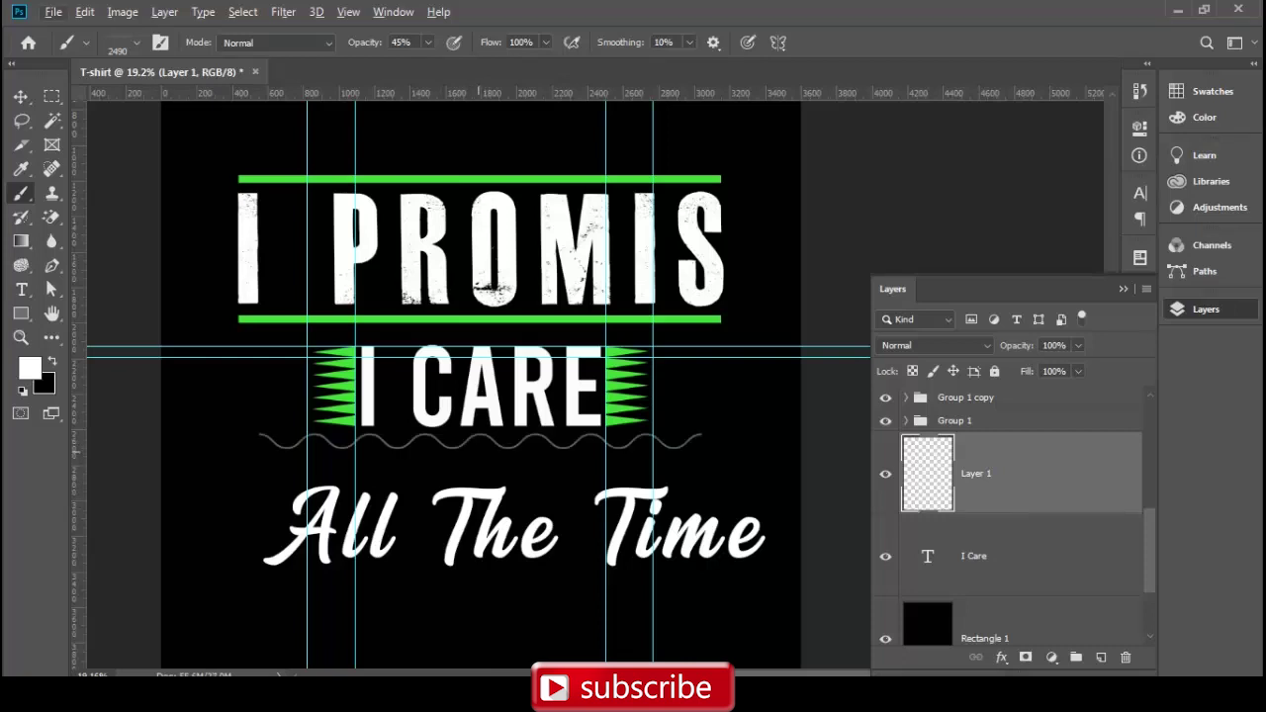
key(Return)
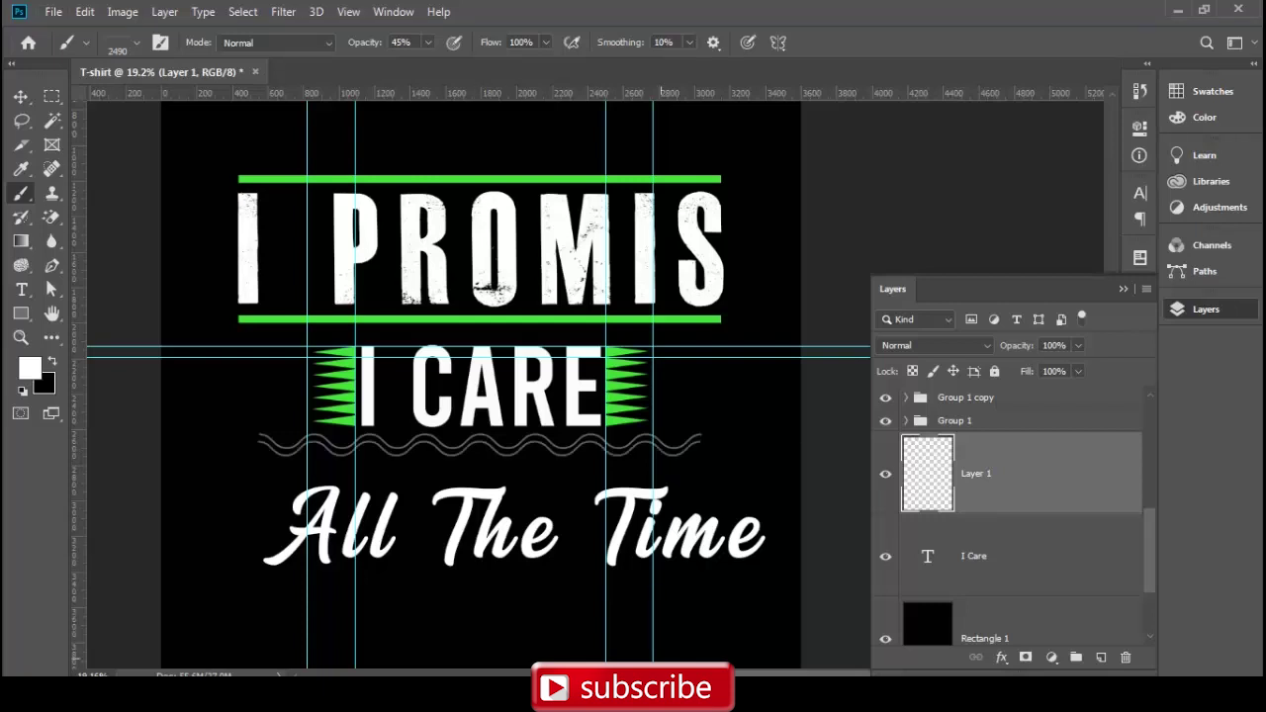
Try a heavier wavy border brush just above "All The Time", and undo the stamp
right_click(21, 194)
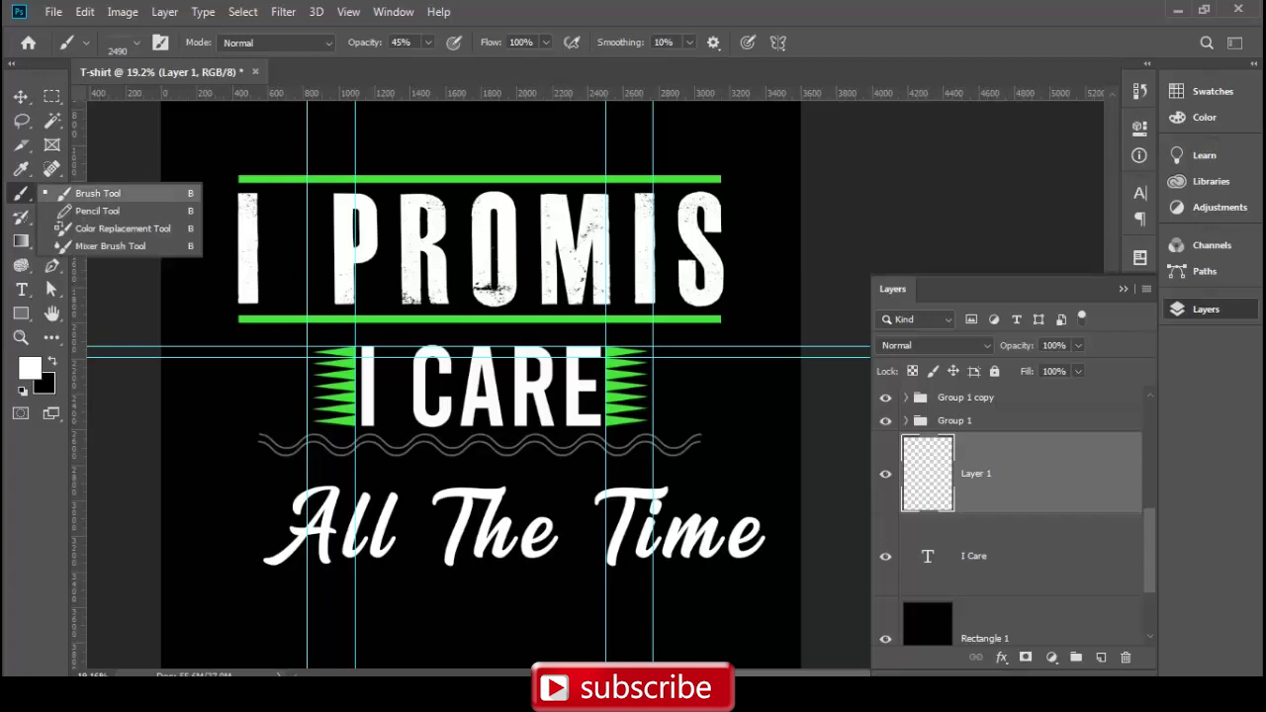
click(96, 193)
click(136, 43)
double_click(141, 309)
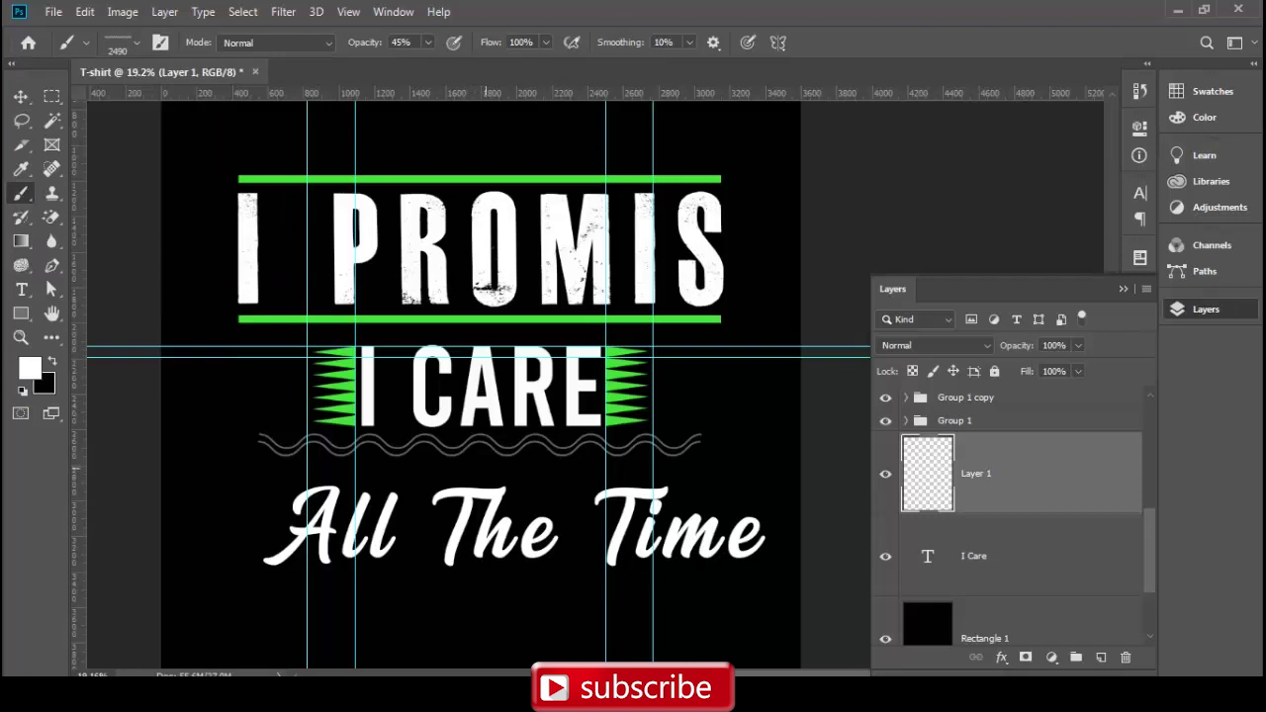
click(478, 471)
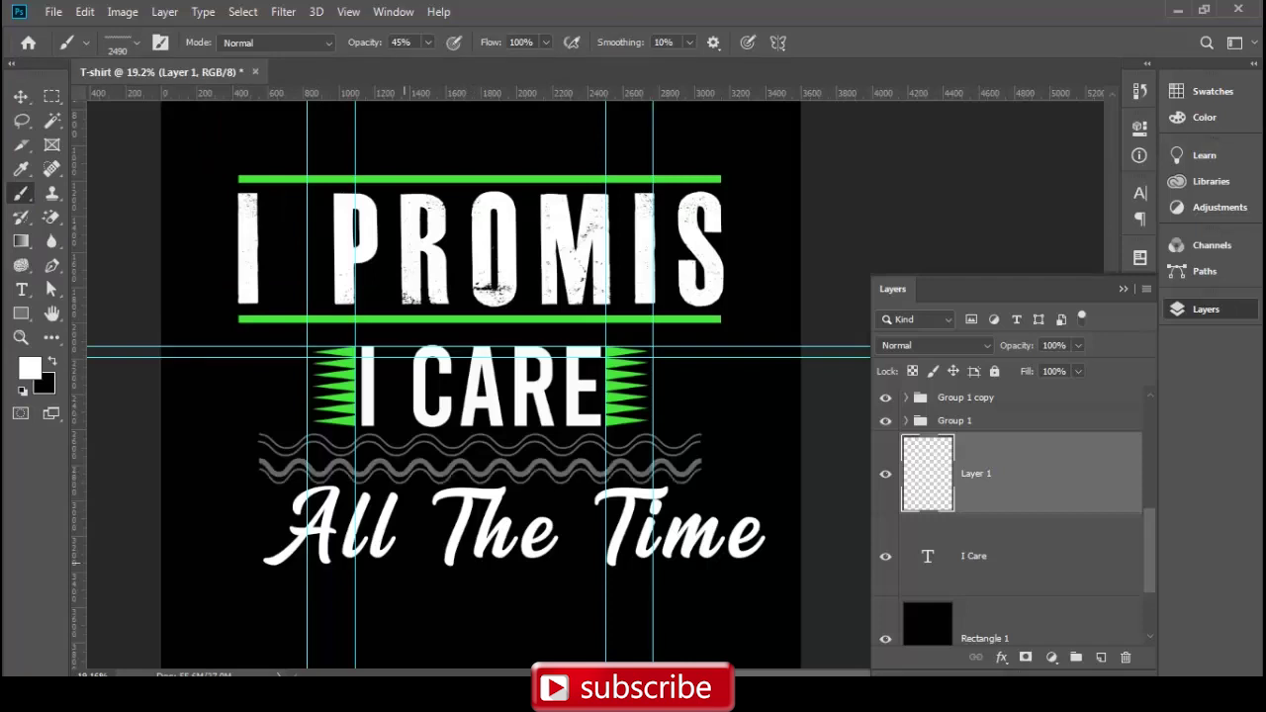
key(ctrl+z)
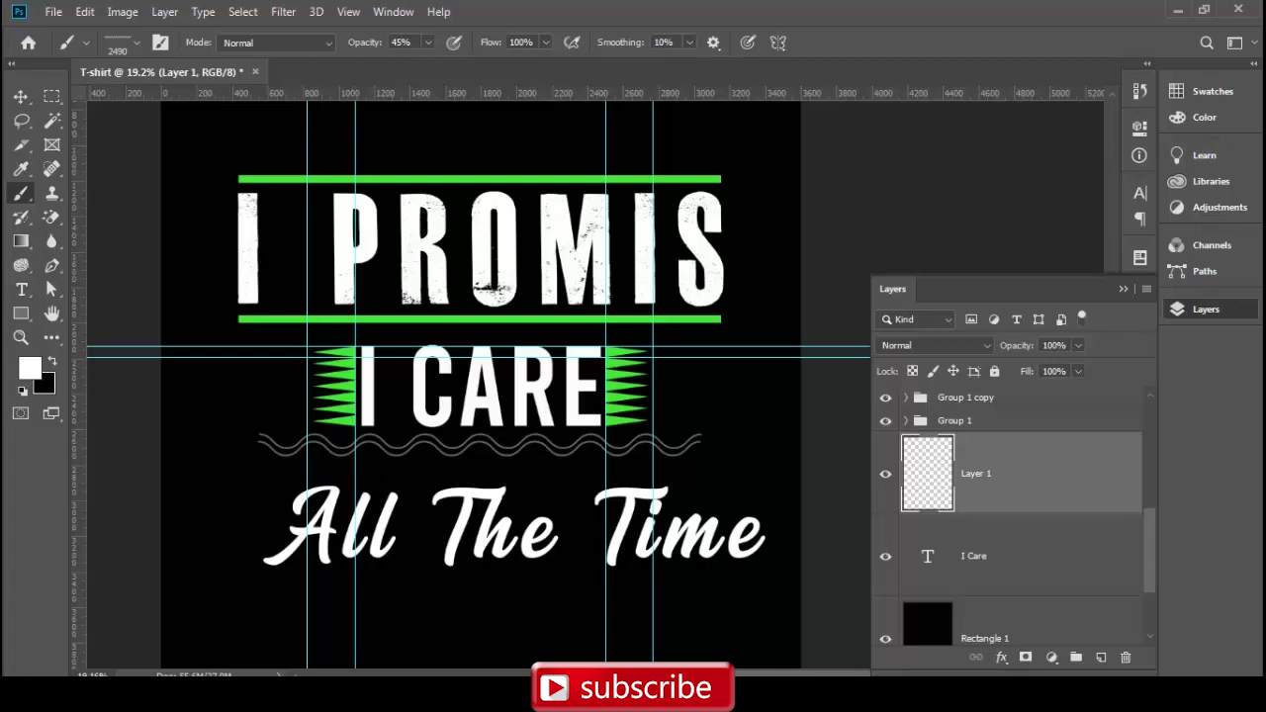
Stamp a dashed line with the Border 3 brush at 2300 px on a new layer, just beneath the upper green bar
click(137, 43)
click(134, 349)
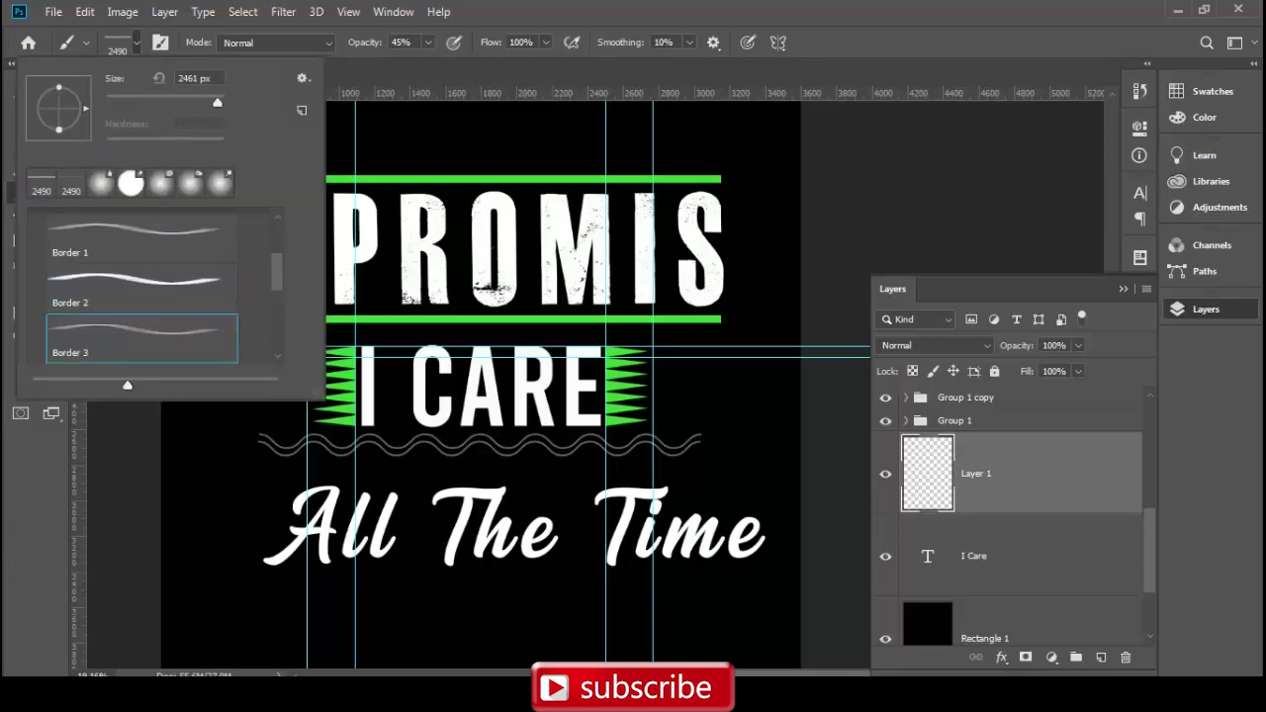
click(534, 492)
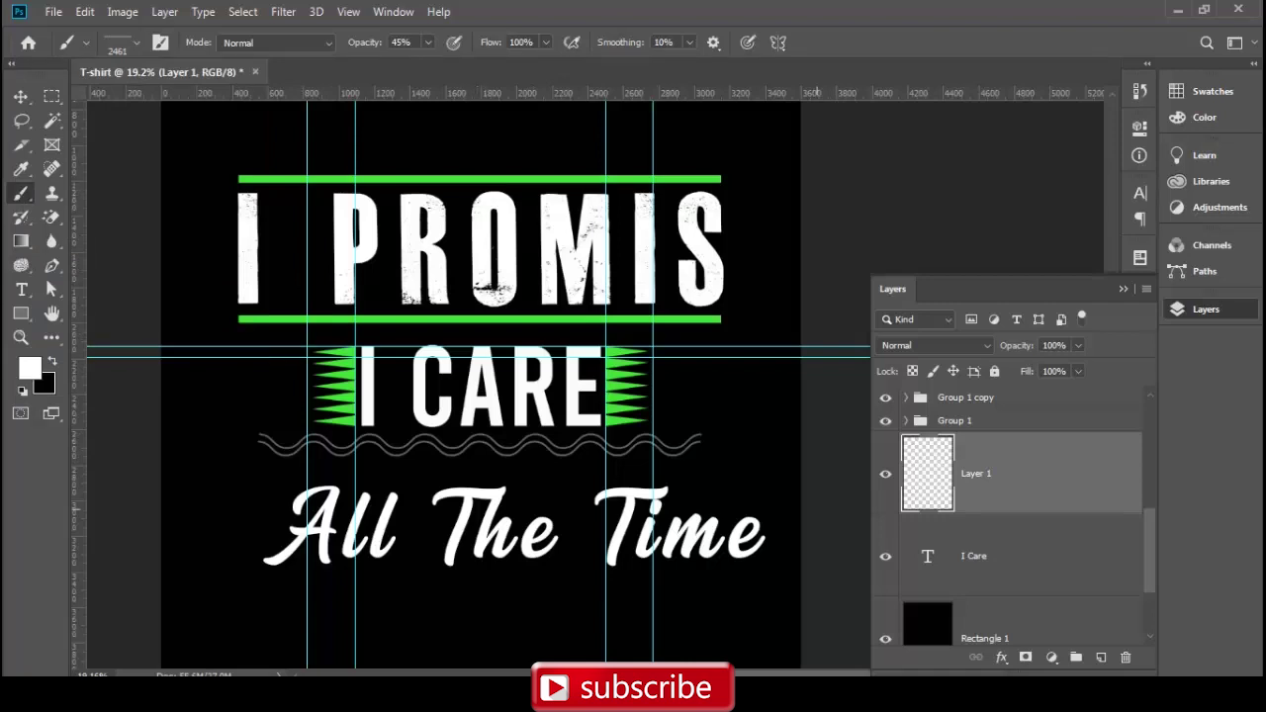
key(ctrl+shift+alt+n)
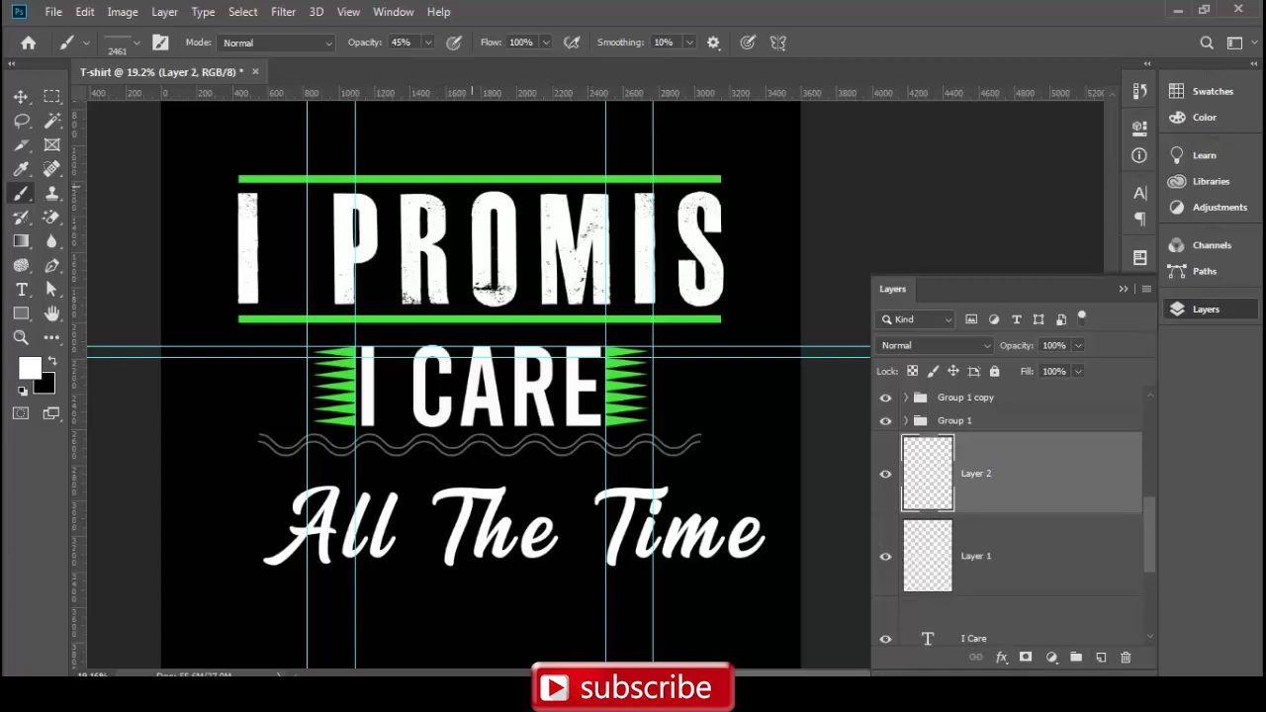
key(bracketright)
key(bracketleft)
click(469, 188)
scroll(500, 363, up, 2)
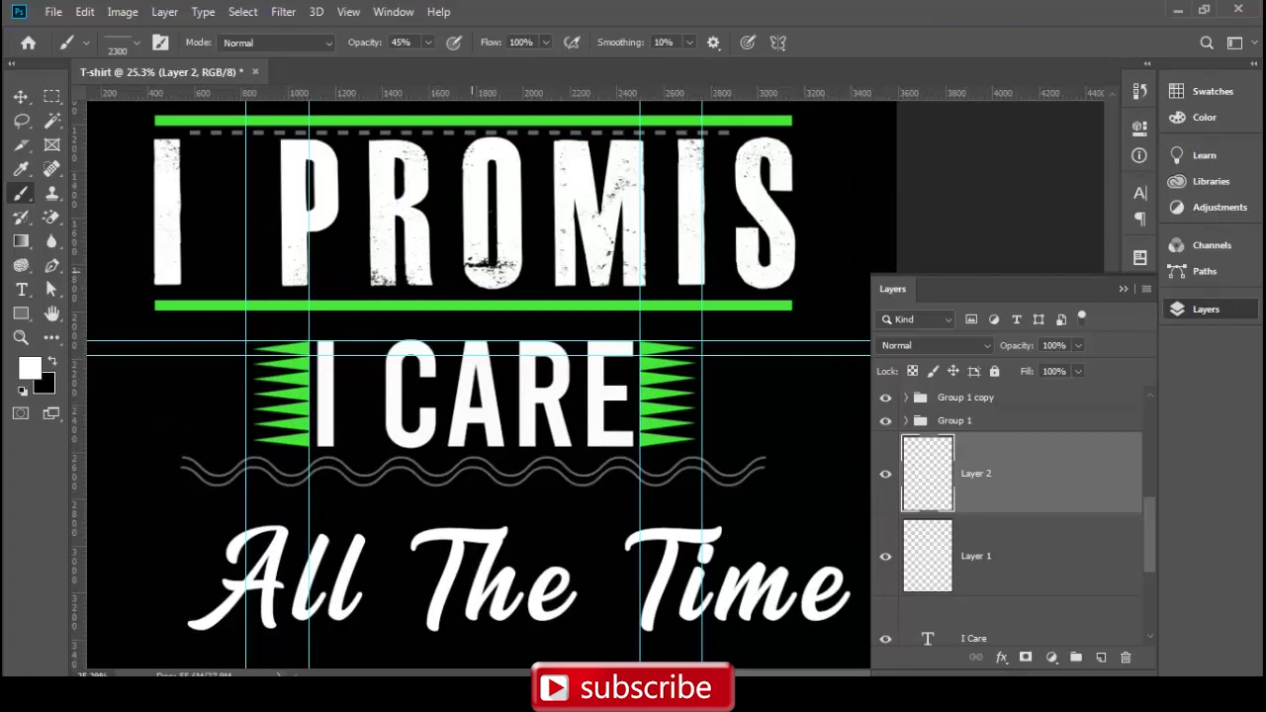
Duplicate the dashed line and place the copy just above the lower green bar under "I PROMIS"
key(v)
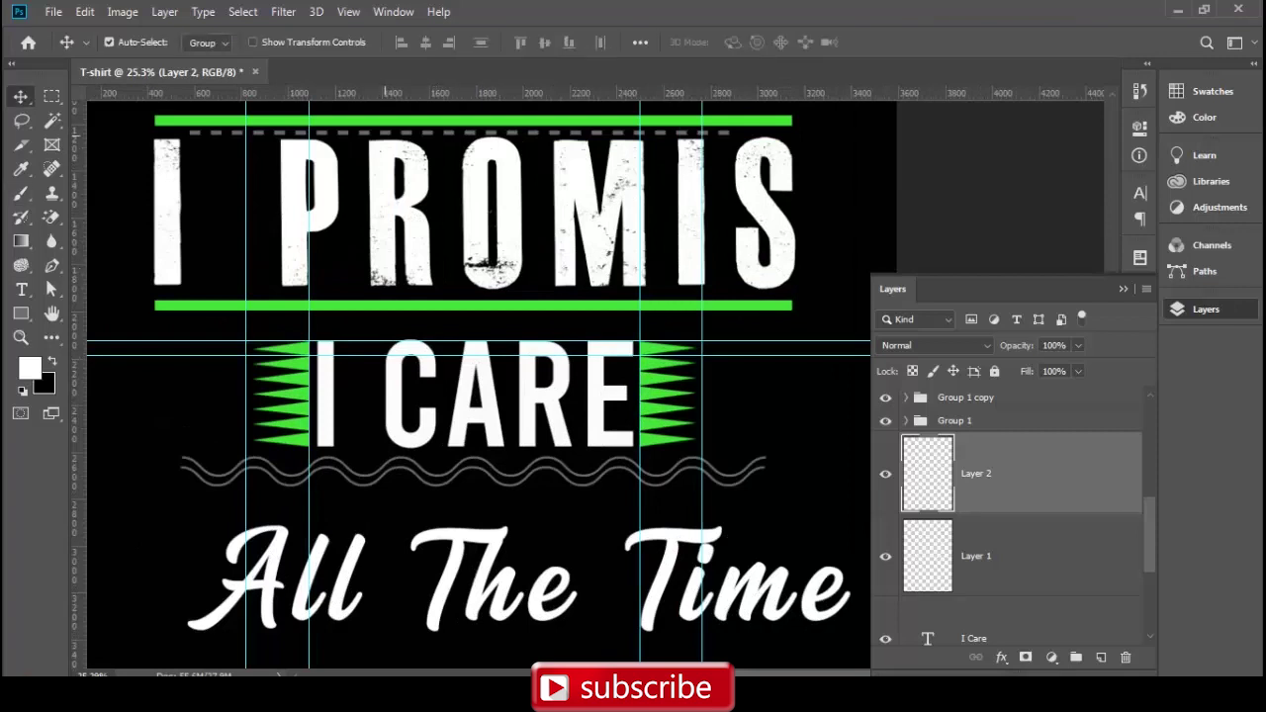
click(386, 135)
click(386, 132)
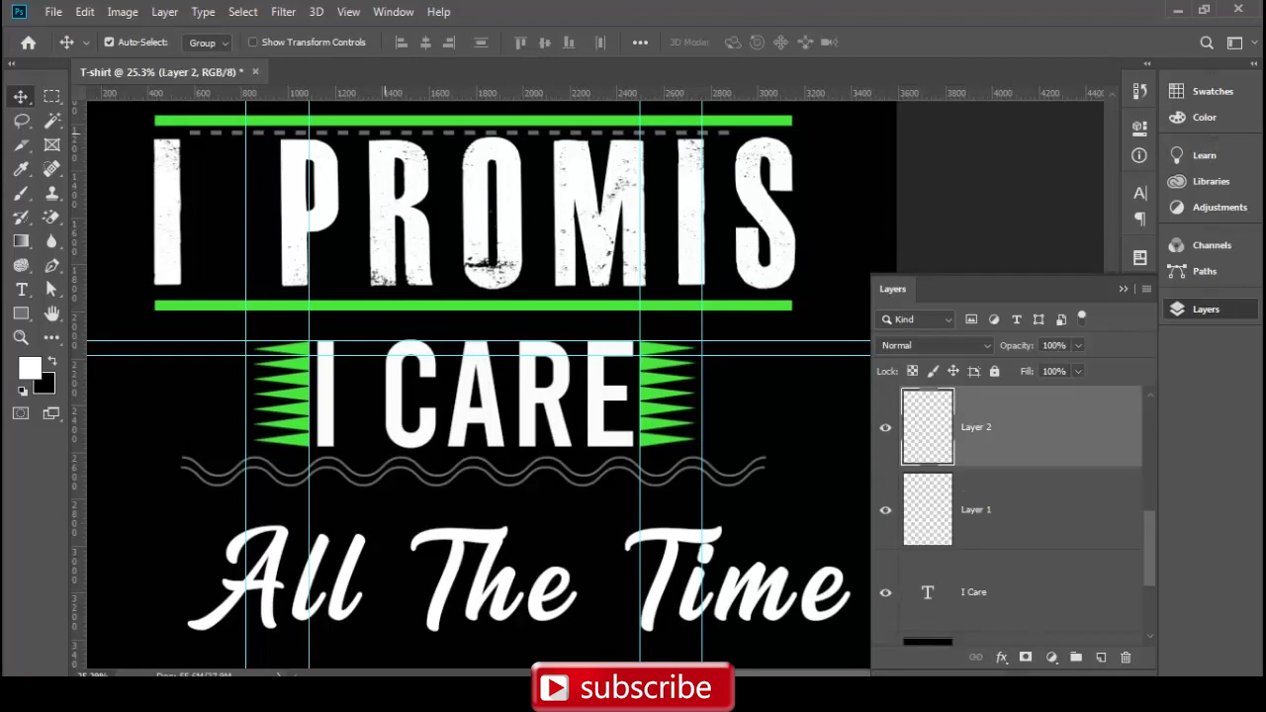
drag(416, 109, 425, 265)
key(ctrl+0)
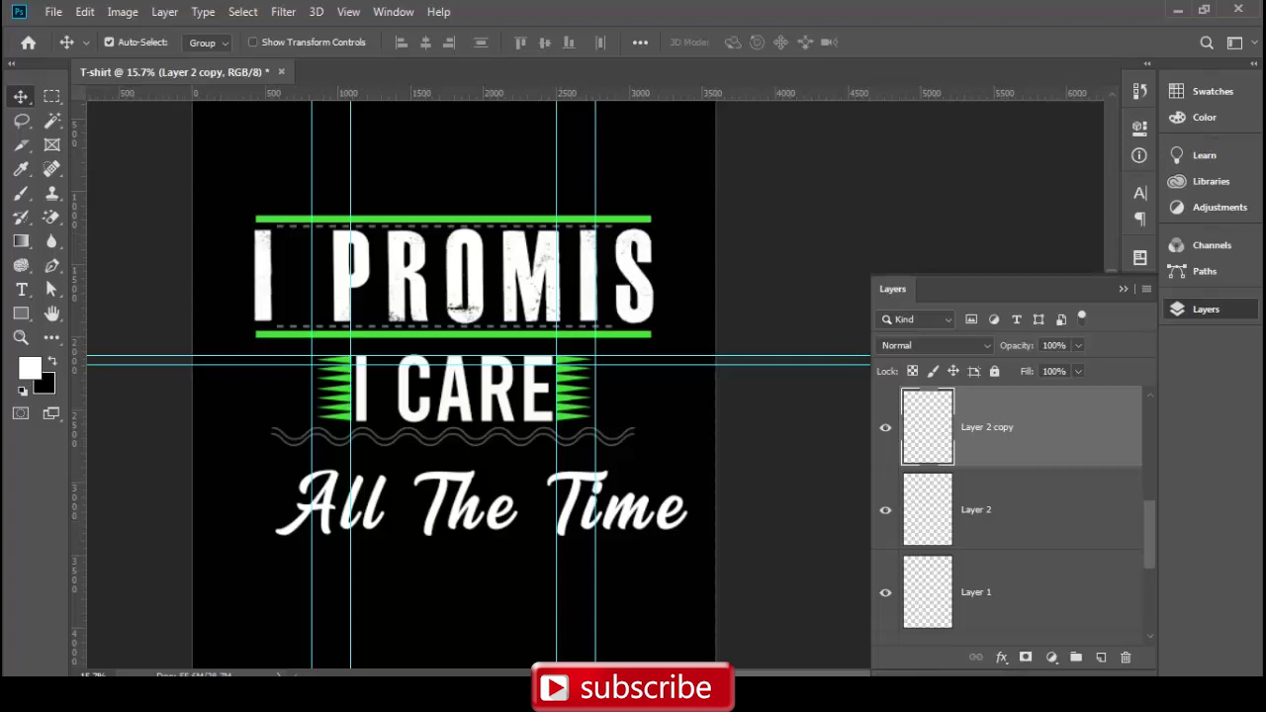
Try the Border 5 brush at 2490 px between the wavy lines and "All The Time", and undo the stamp
key(b)
click(137, 42)
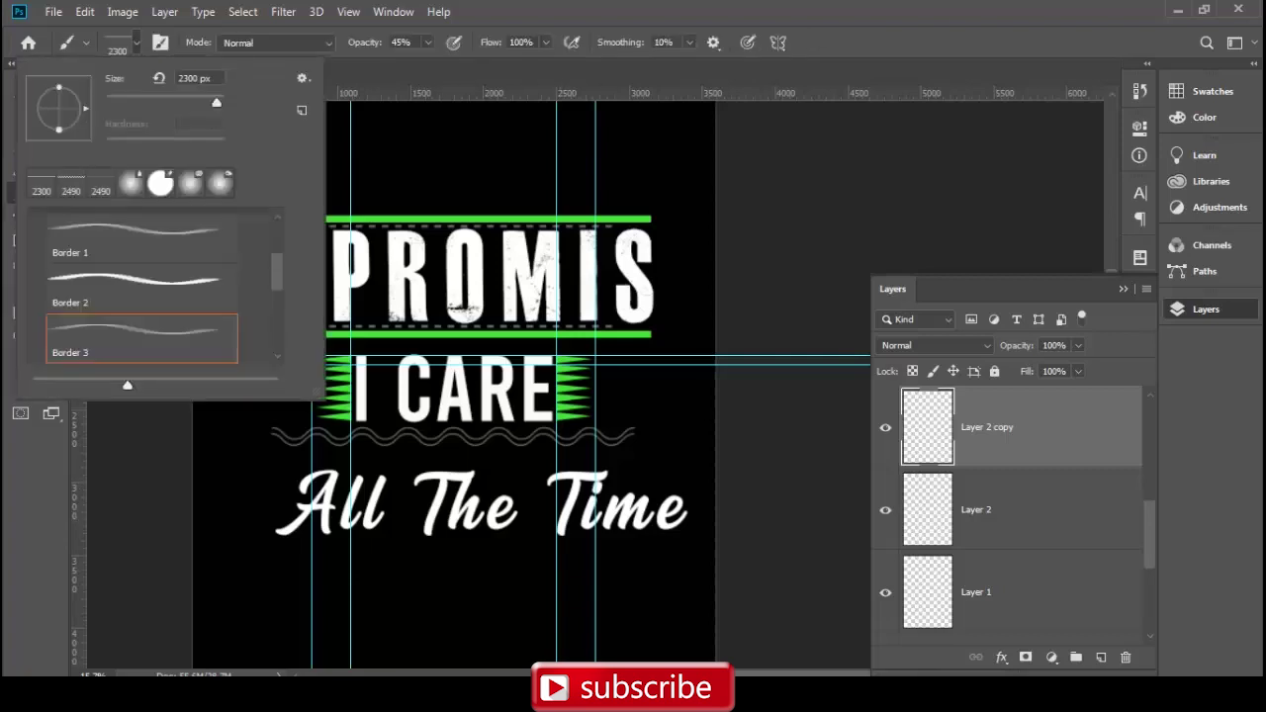
scroll(149, 287, down, 3)
click(138, 297)
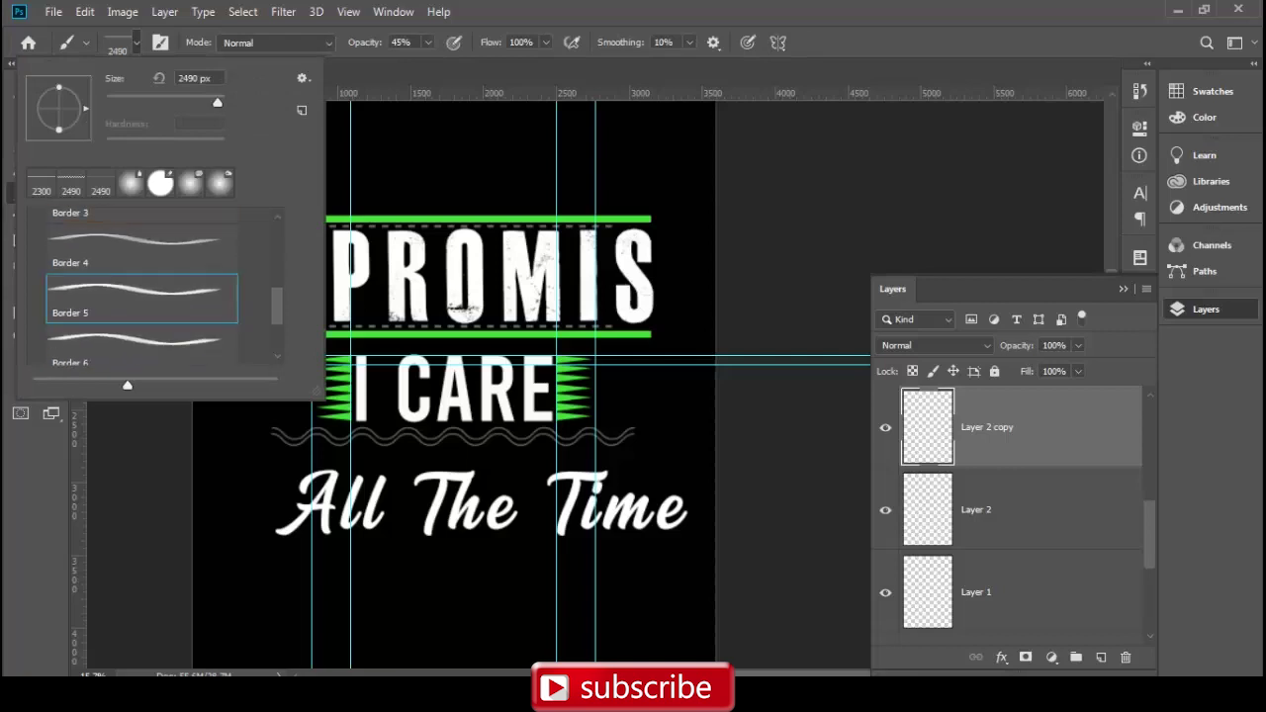
click(136, 42)
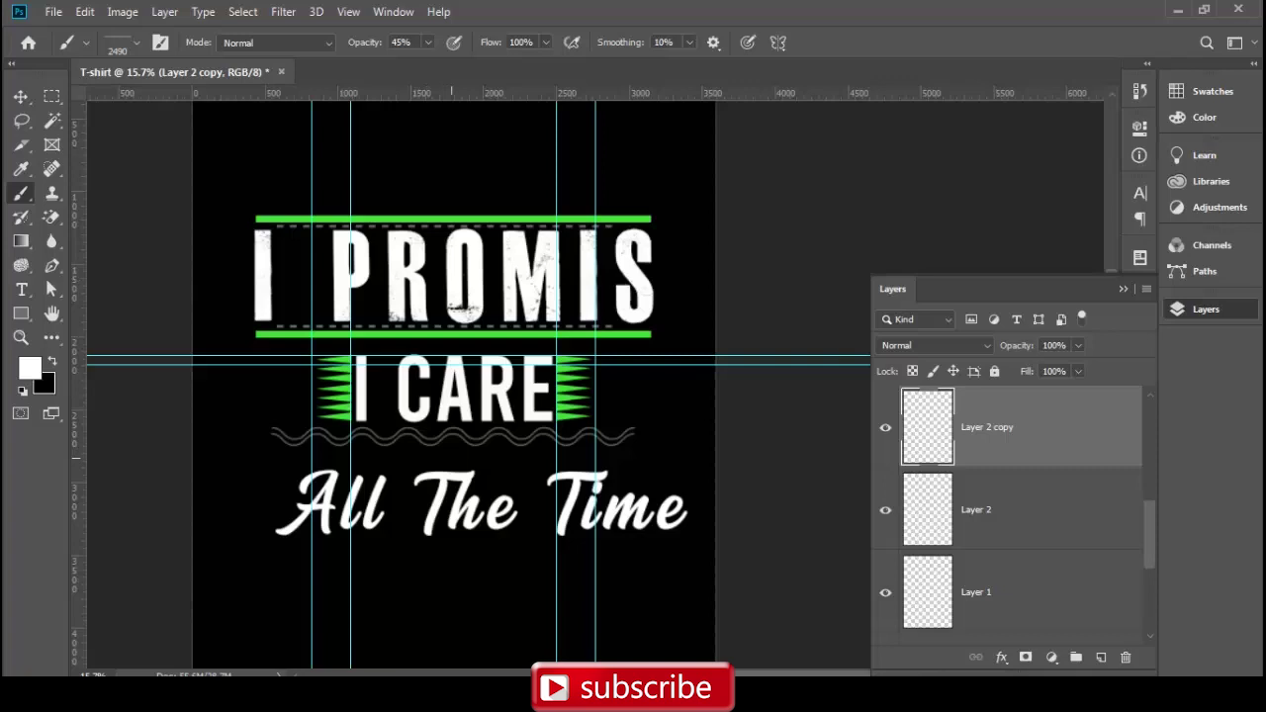
click(451, 460)
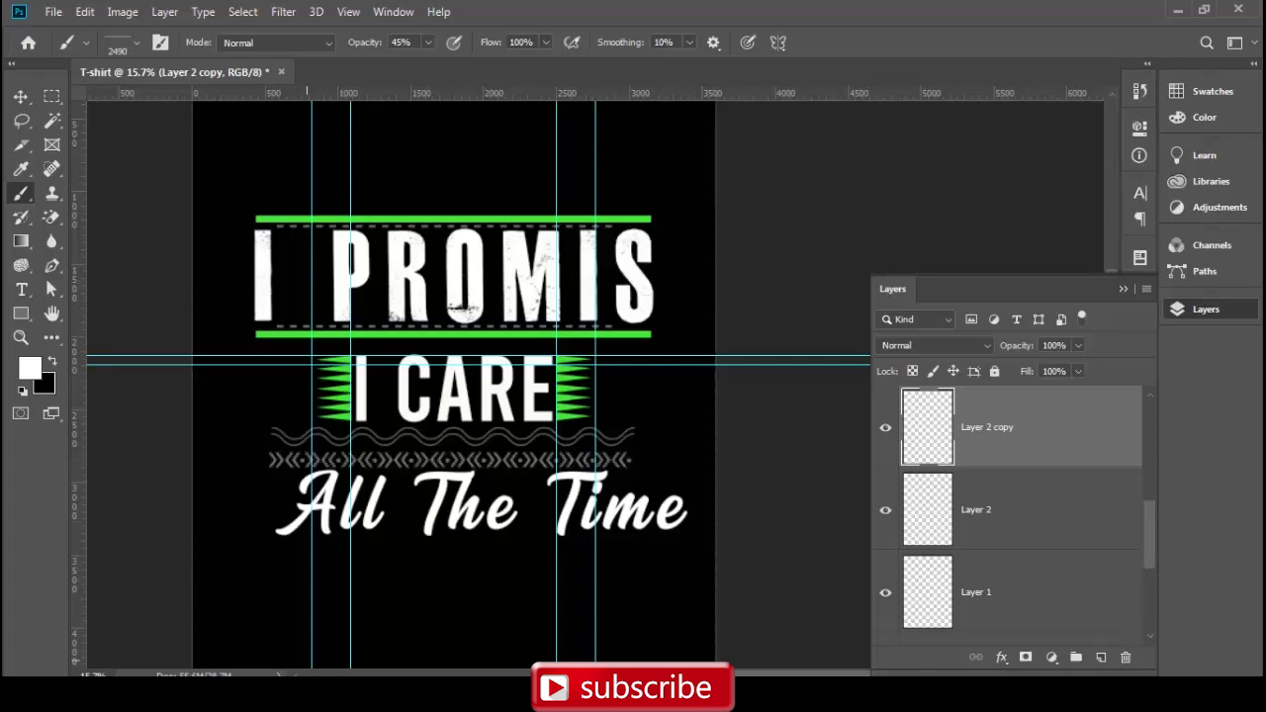
key(ctrl+z)
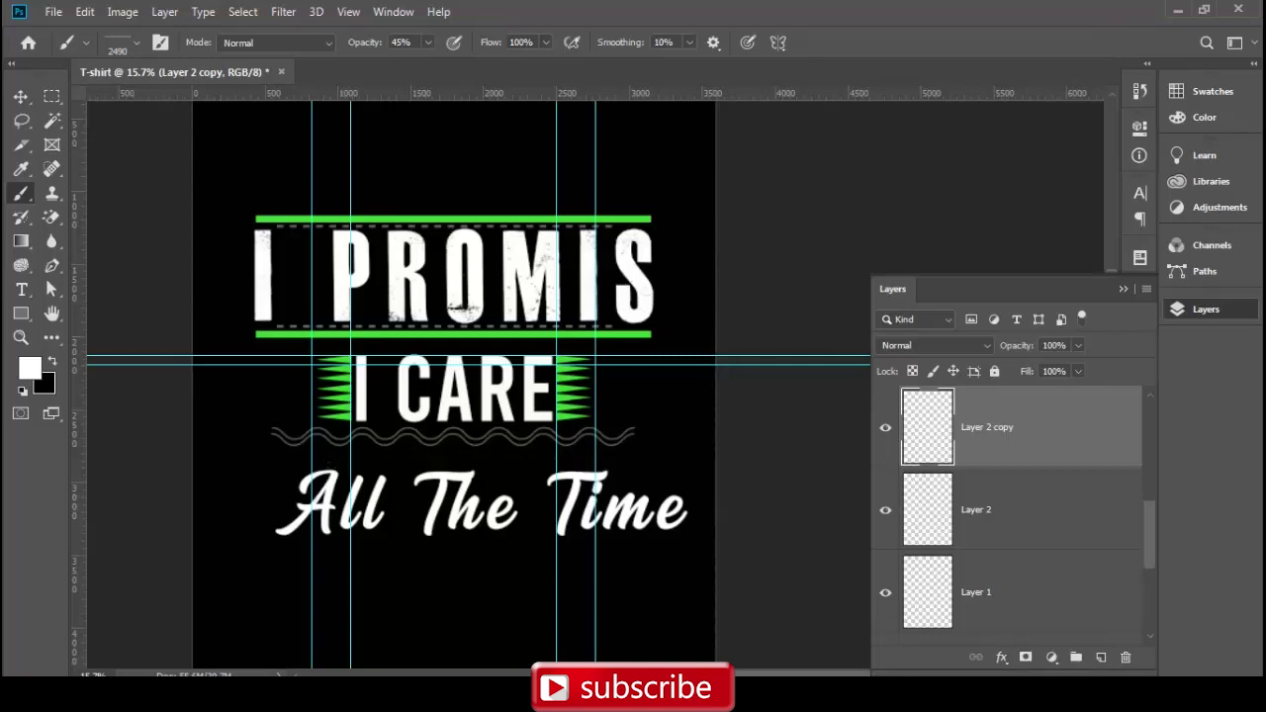
Open the "All The Time" text for editing with all of its characters selected
key(v)
click(654, 456)
key(ctrl+0)
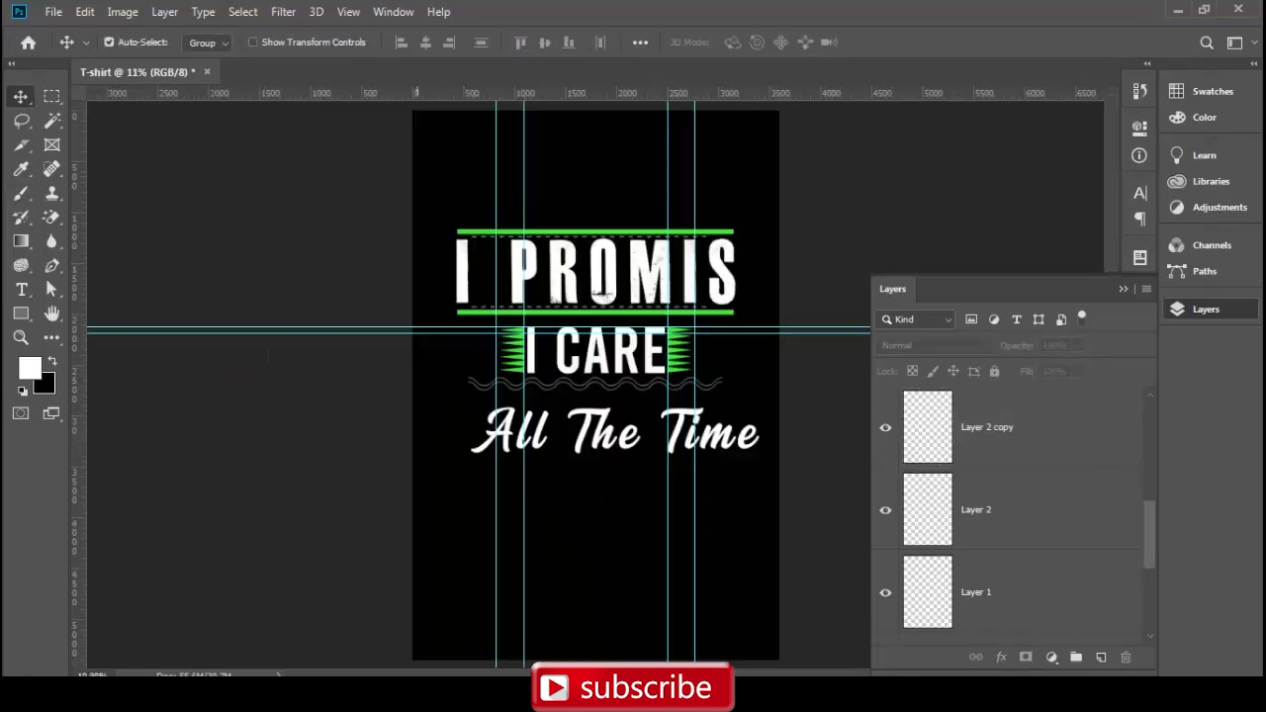
scroll(654, 456, up, 3)
double_click(460, 438)
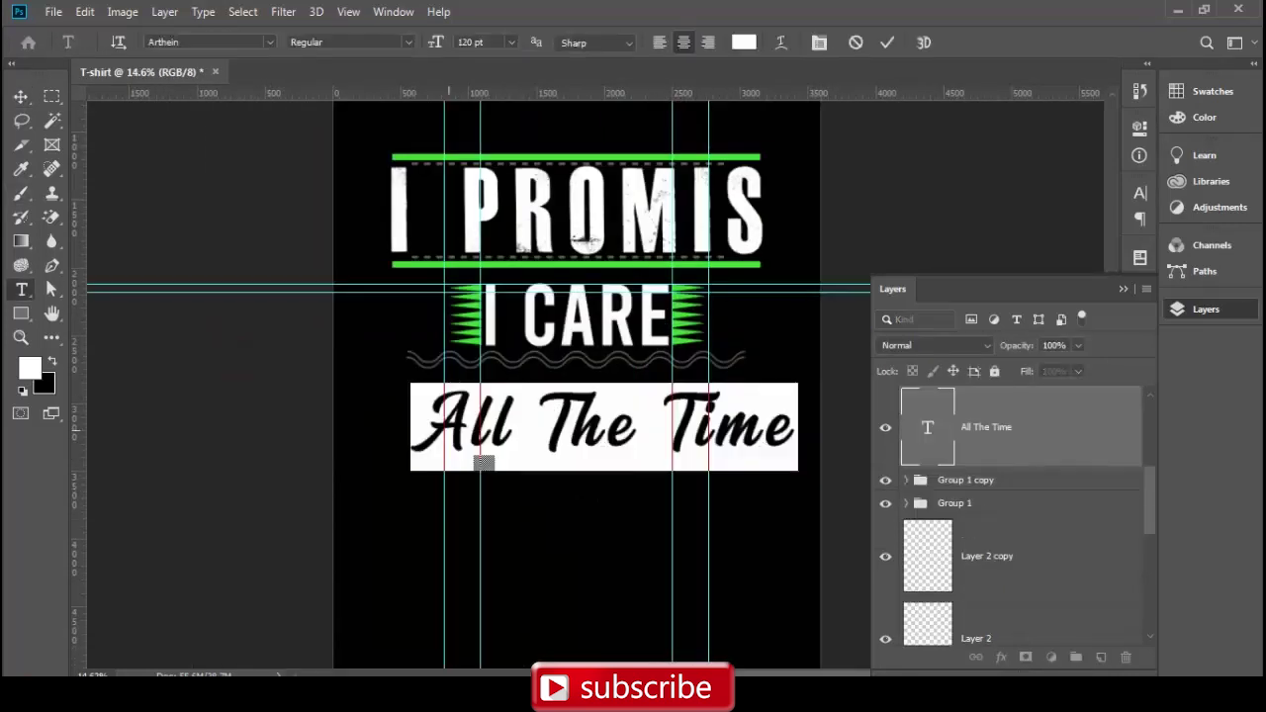
Try several other fonts, such as MASTERPLAN and Algerian, on the "All The Time" text
click(164, 43)
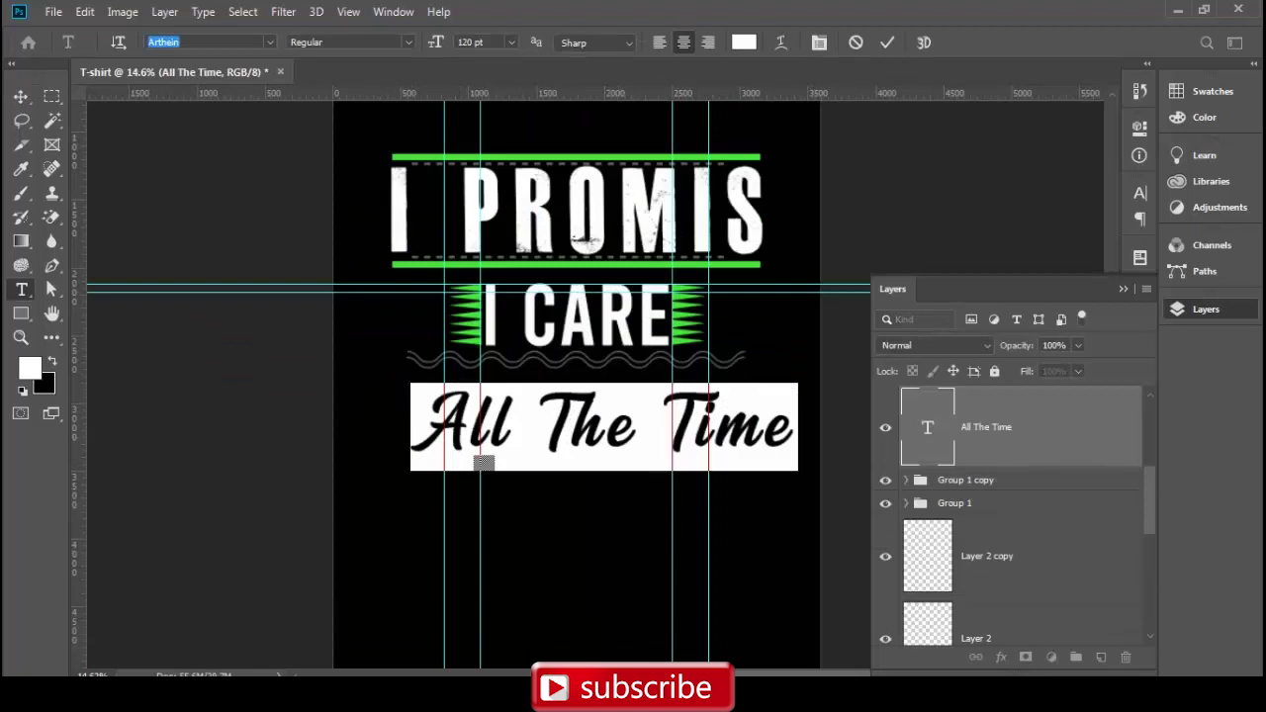
key(Down)
key(Down)
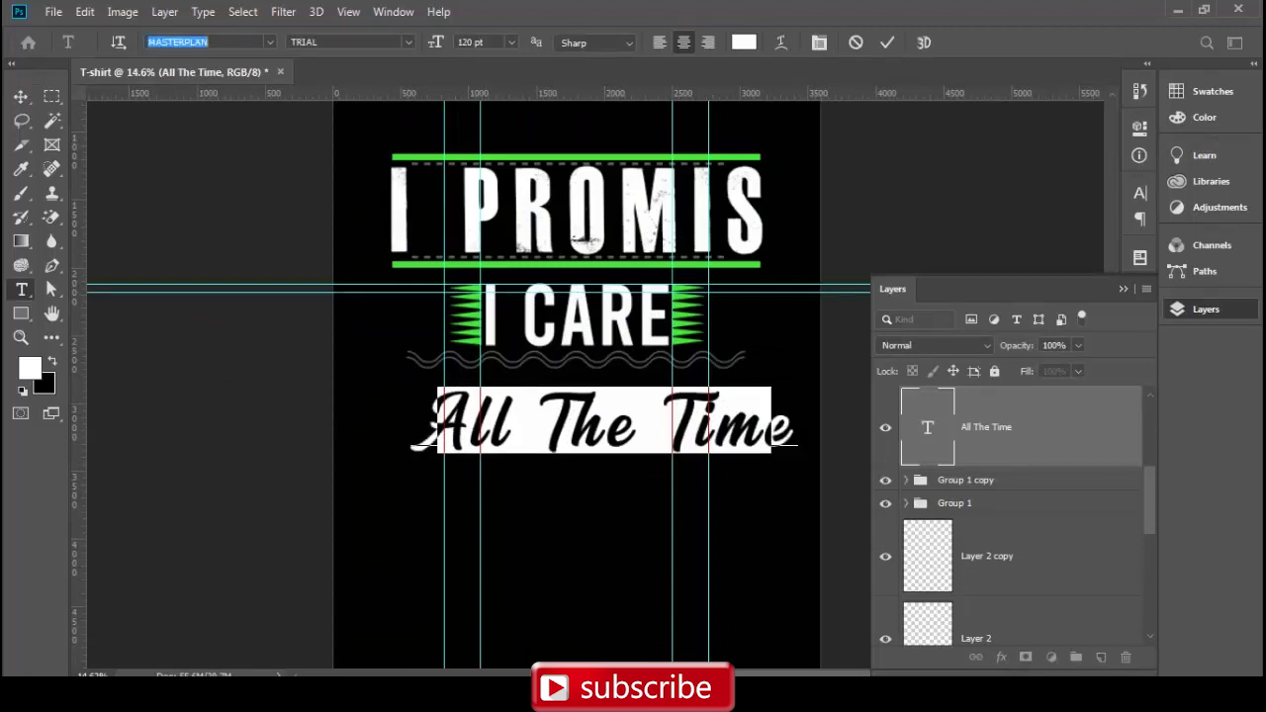
key(Down)
key(Down)
key(Down)
key(Down)
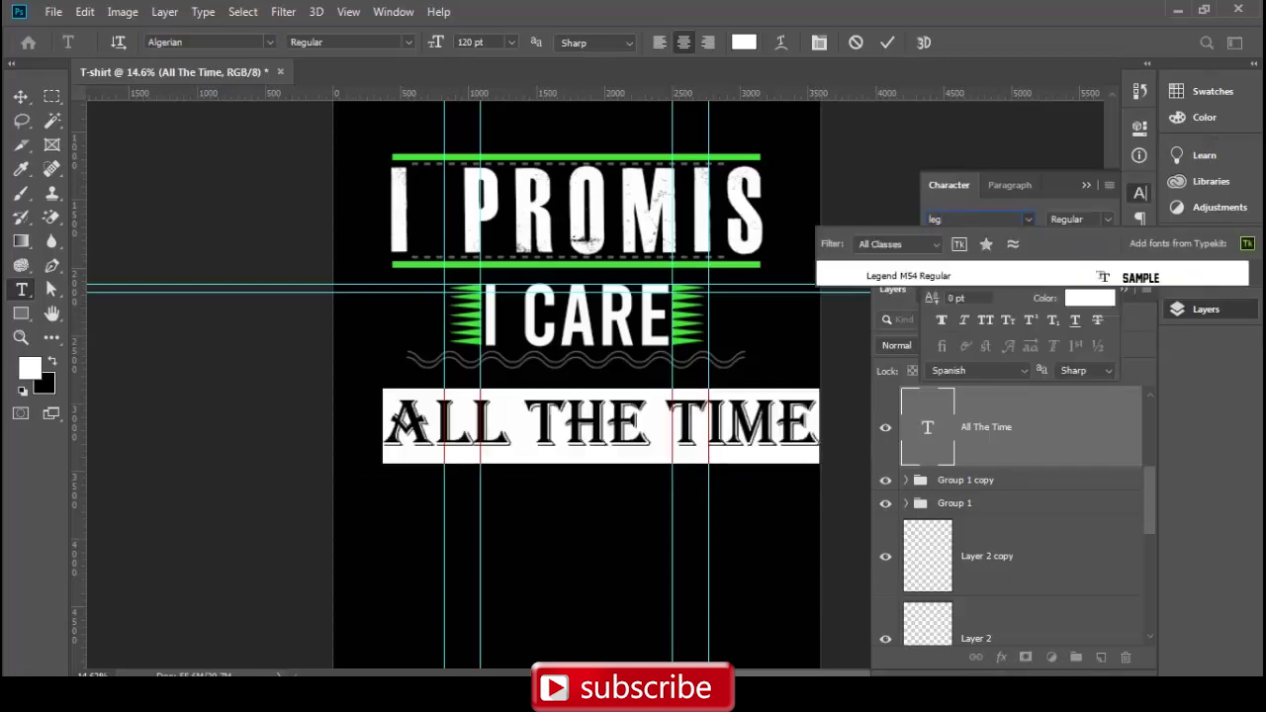
key(Down)
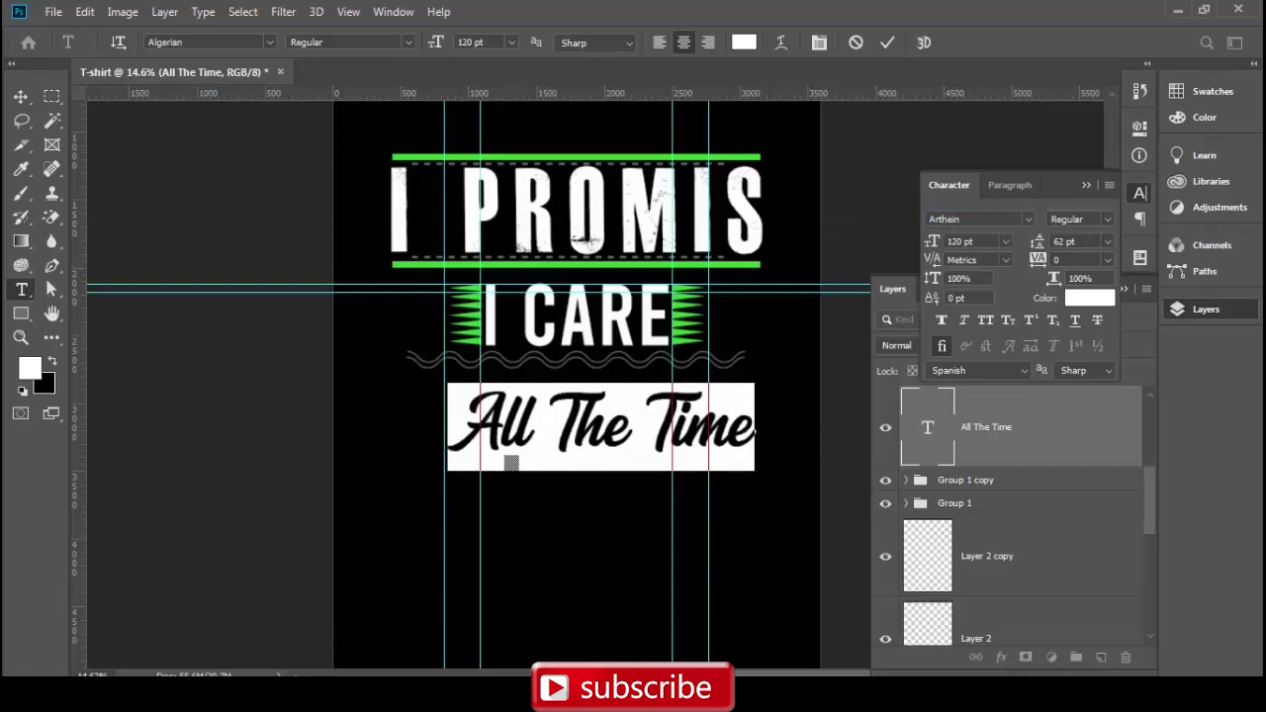
Set the font of the "All The Time" text to Legend M54 Regular and commit the text edit
click(965, 220)
text(leg)
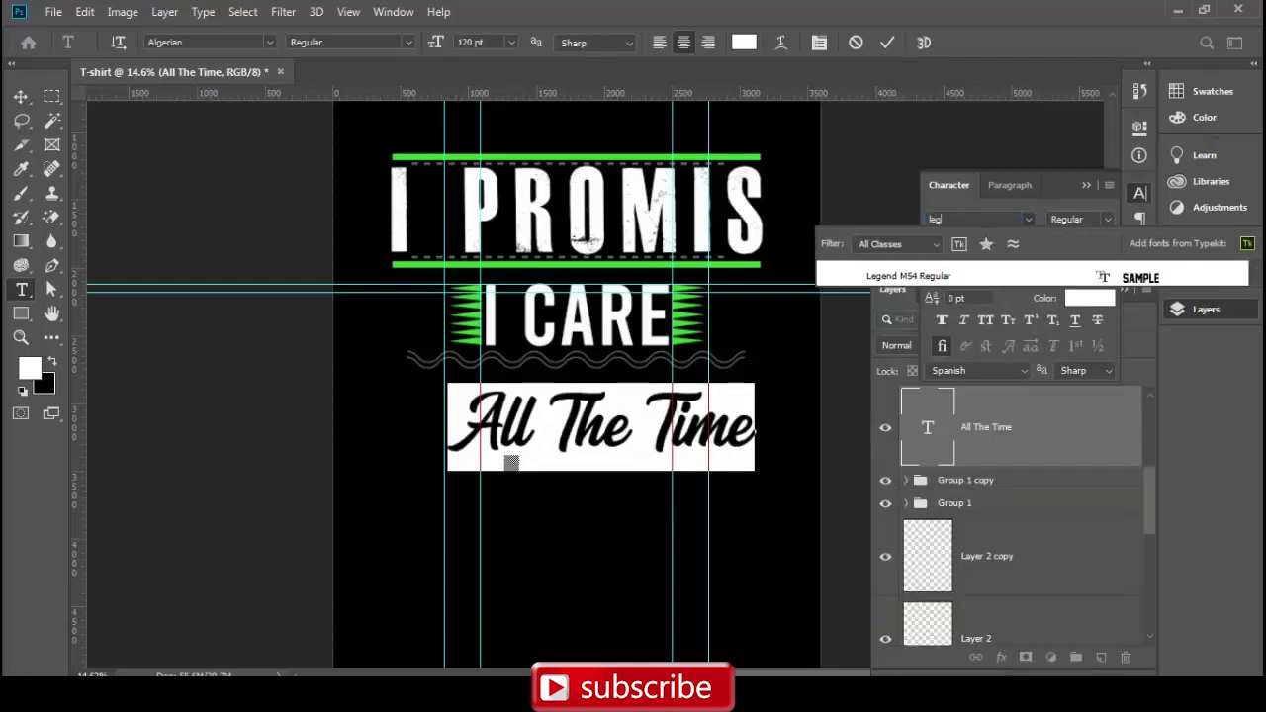
key(Down)
key(Return)
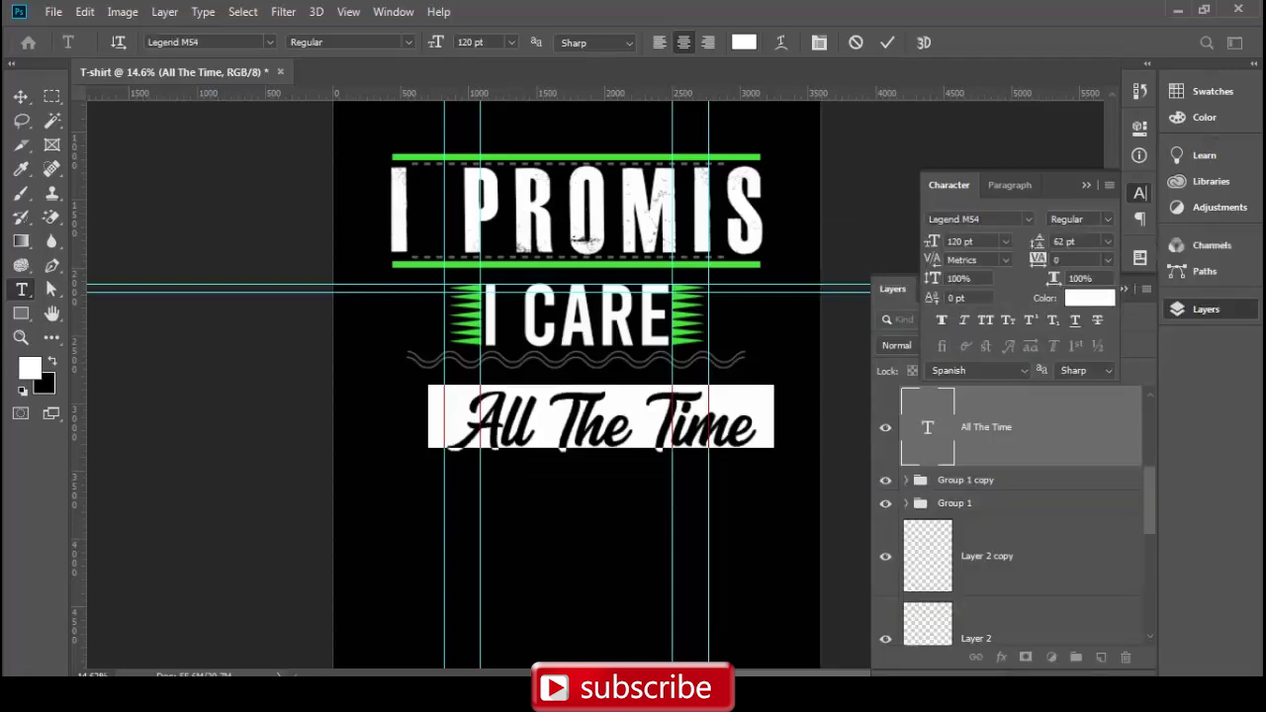
click(21, 96)
click(593, 534)
click(594, 420)
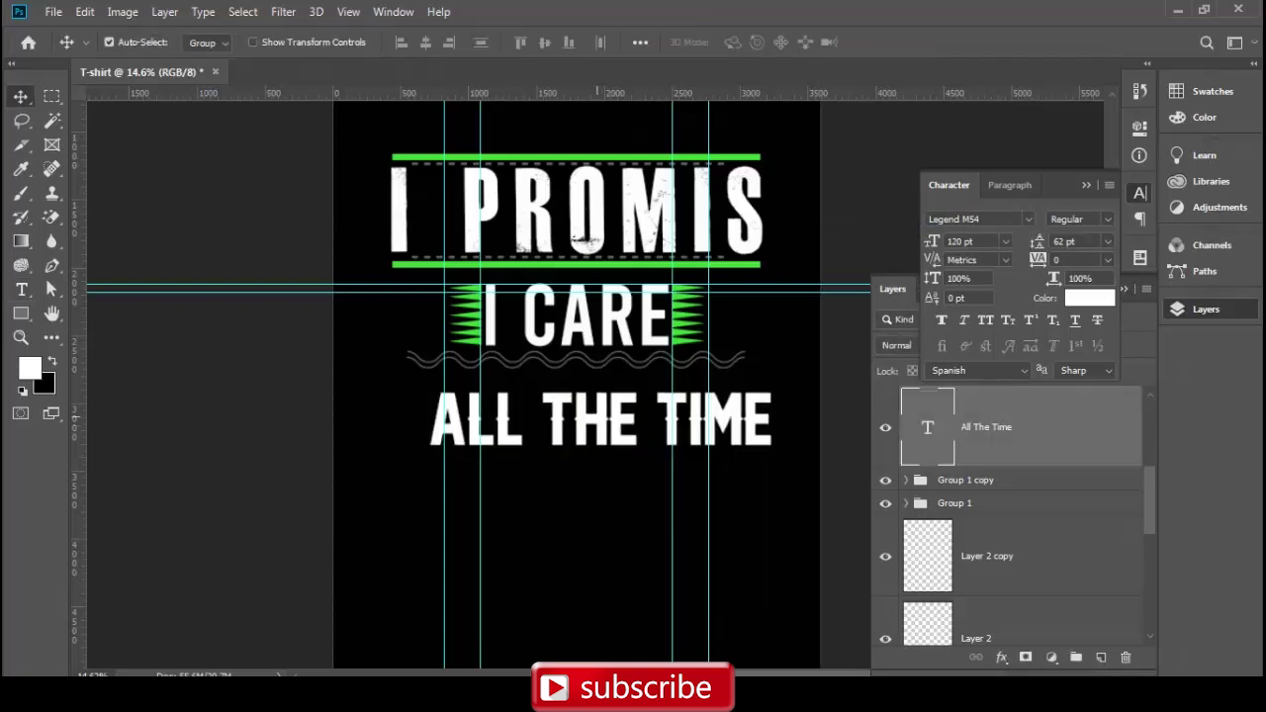
Centre the "All The Time" text horizontally on the canvas using a full-width marquee selection about 3600 by 1013 px around it
click(52, 95)
drag(237, 354, 922, 487)
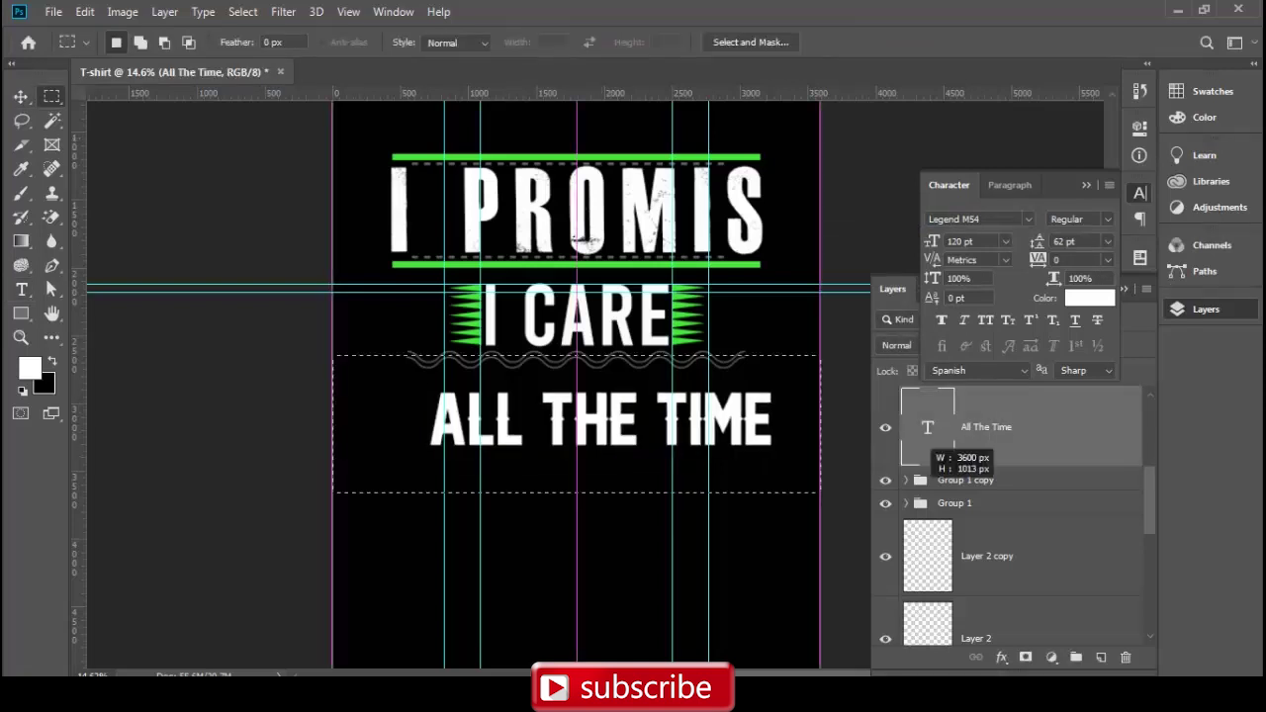
drag(332, 354, 821, 492)
key(v)
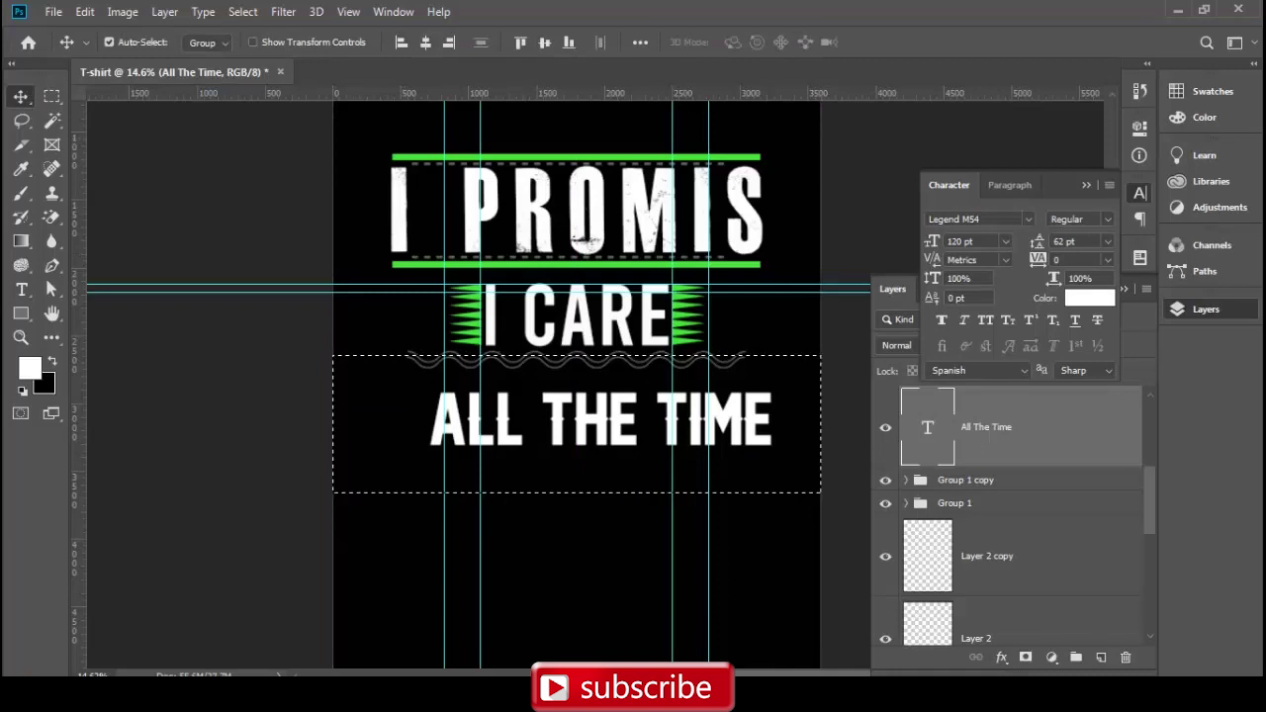
click(425, 43)
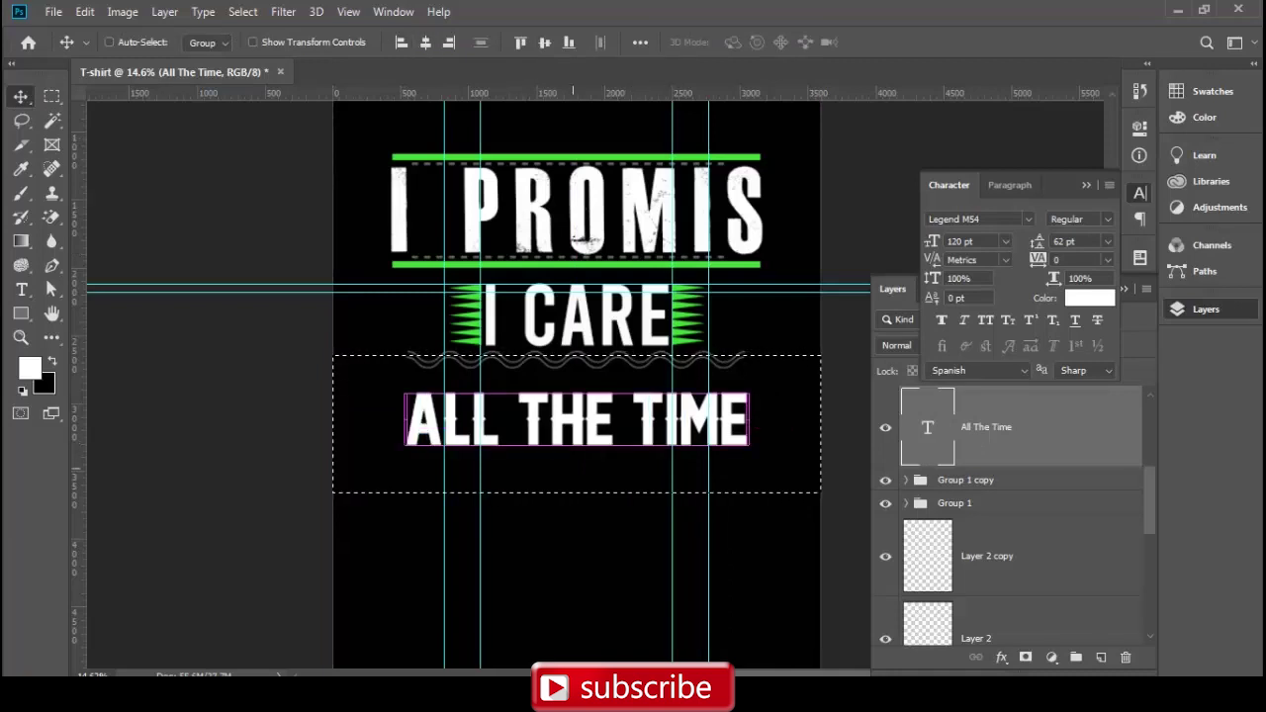
Clear the marquee selection and hide the guides
key(ctrl+d)
scroll(640, 439, down, 2)
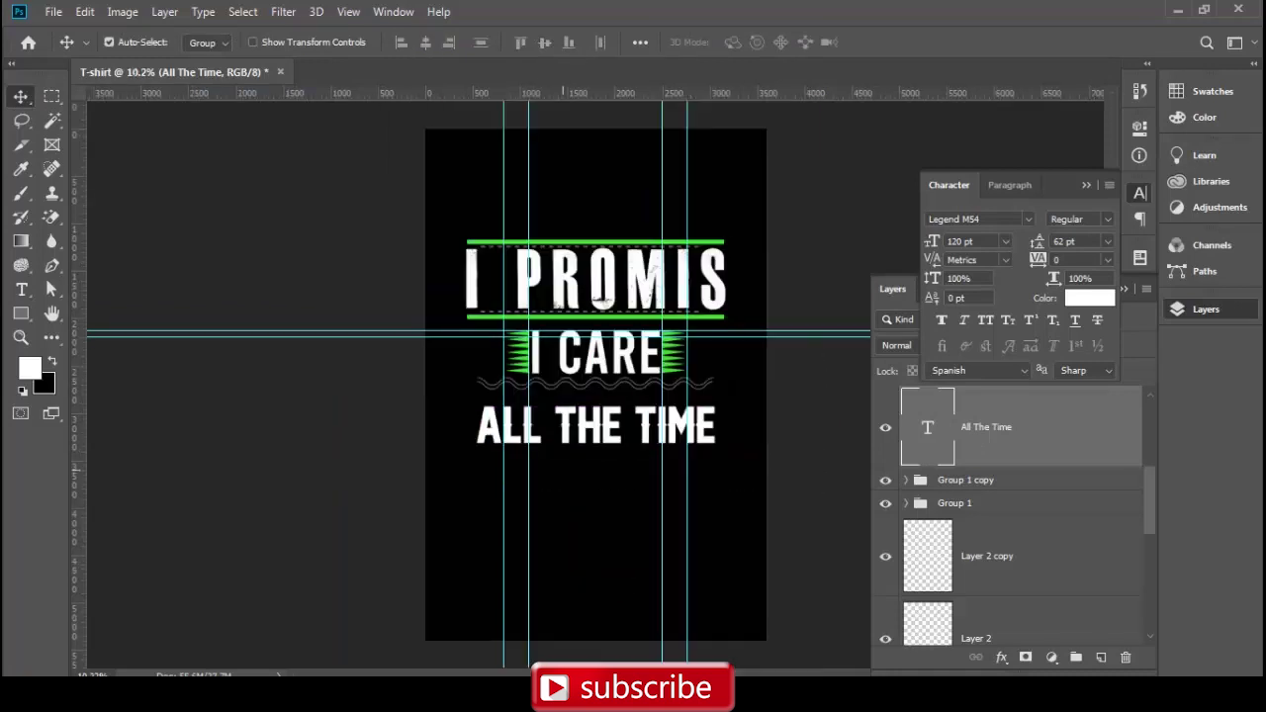
scroll(657, 426, up, 2)
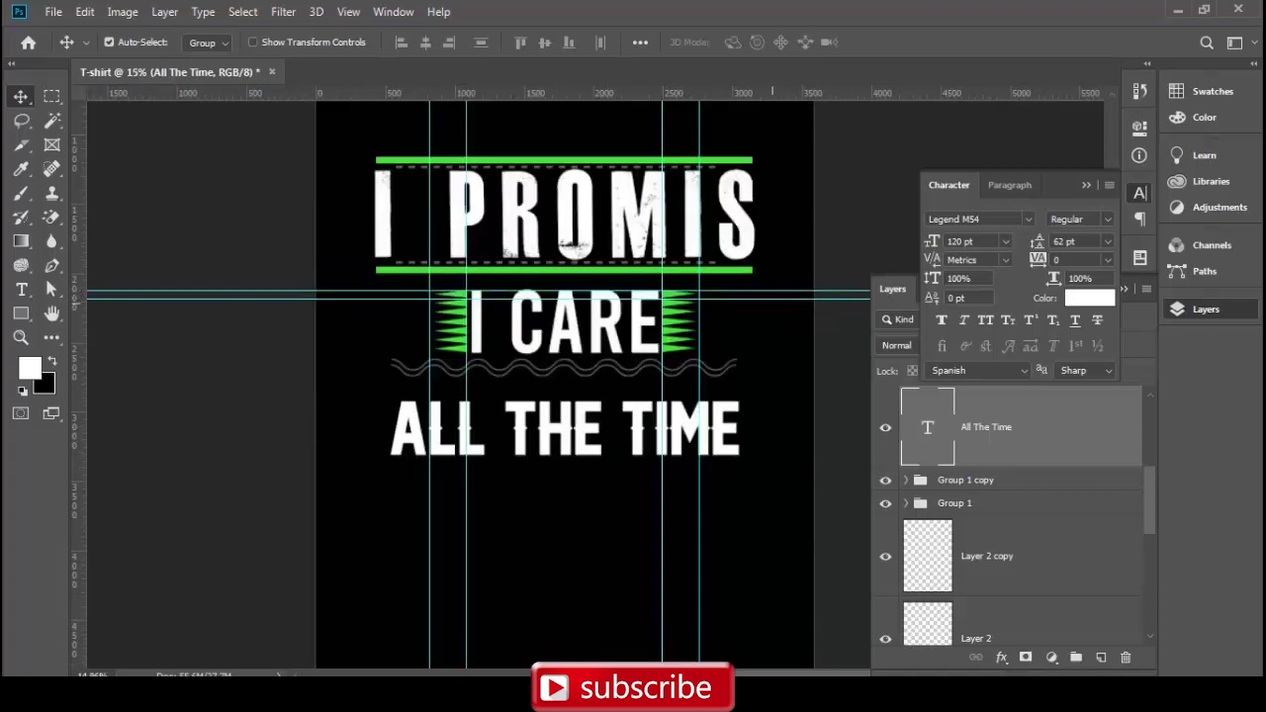
key(ctrl+semicolon)
scroll(712, 485, up, 1)
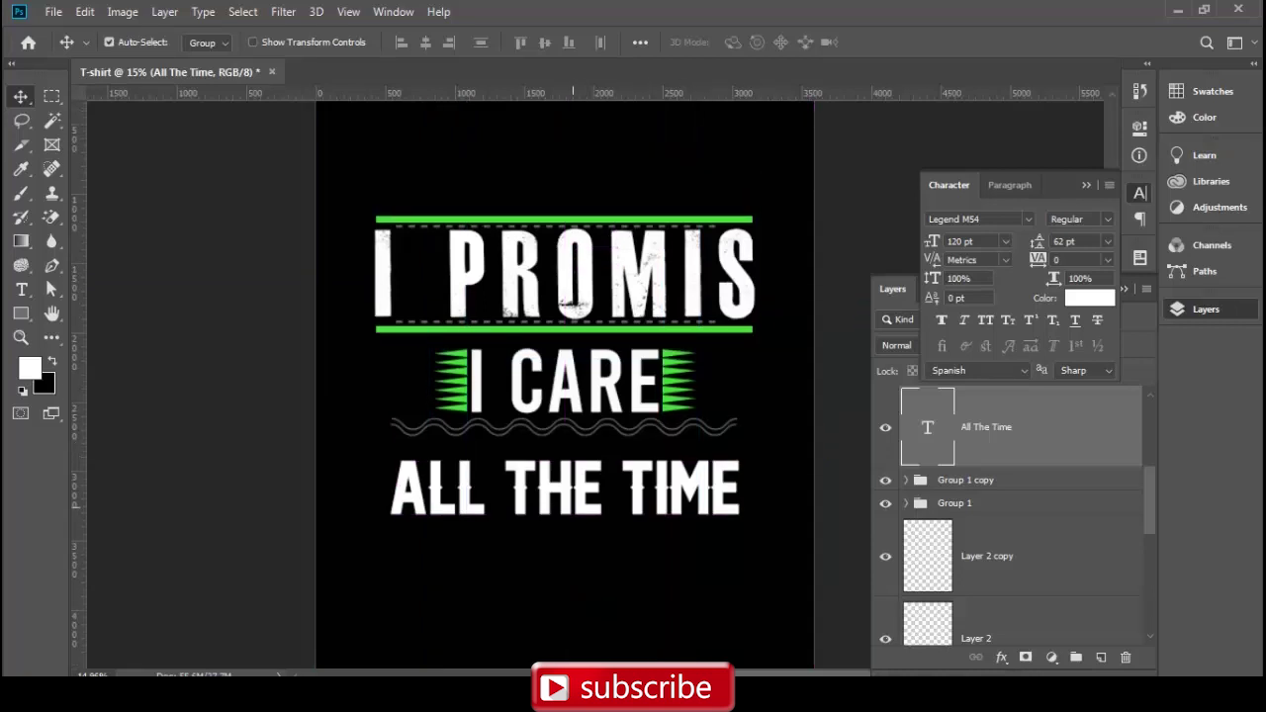
Move the "All The Time" text up about 130 px, closer to the wavy lines
key(shift+Up)
key(shift+Up)
key(shift+Up)
key(shift+Up)
key(shift+Up)
key(shift+Up)
key(shift+Up)
key(shift+Up)
key(shift+Up)
key(shift+Up)
key(shift+Up)
key(shift+Up)
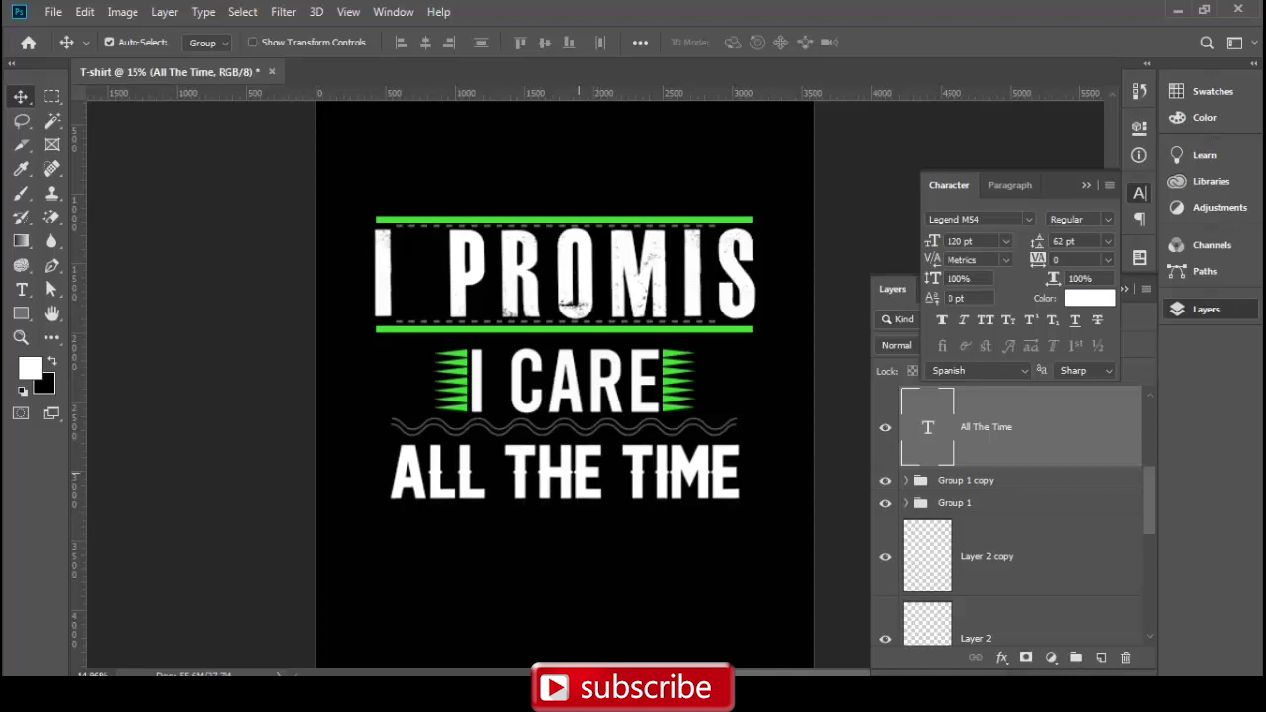
key(shift+Up)
scroll(545, 479, down, 2)
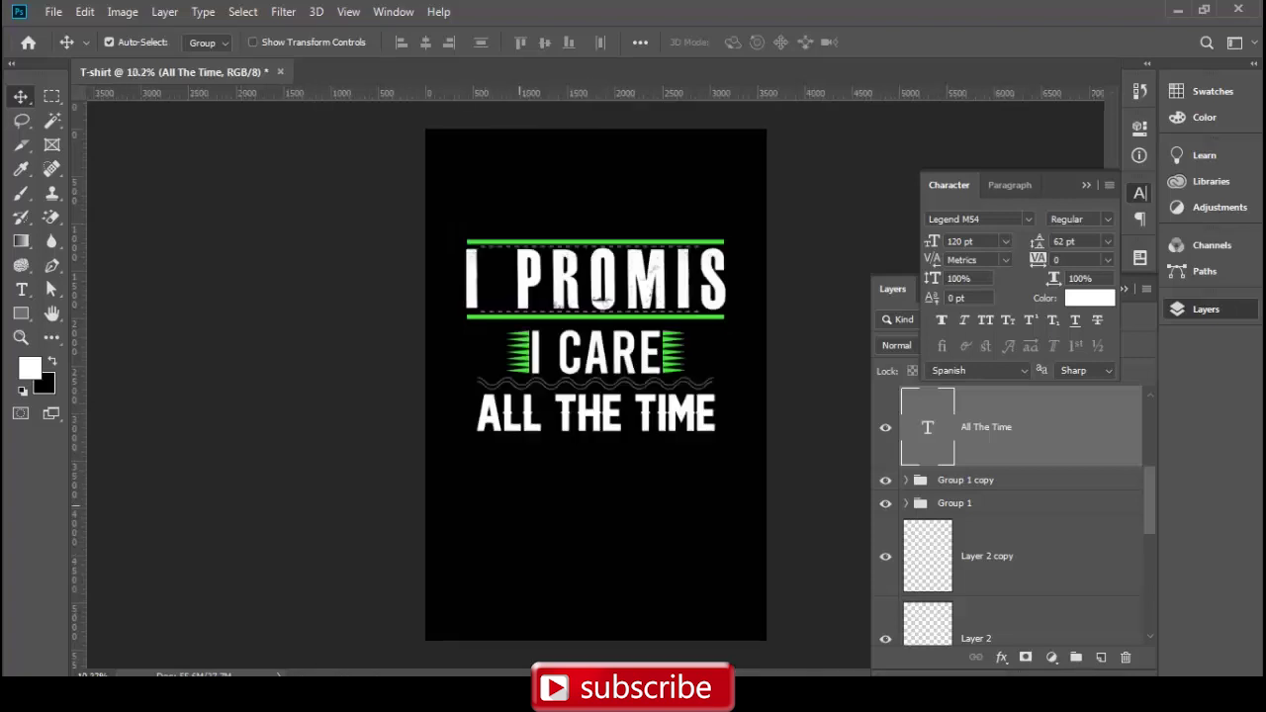
scroll(558, 478, up, 1)
scroll(550, 465, up, 1)
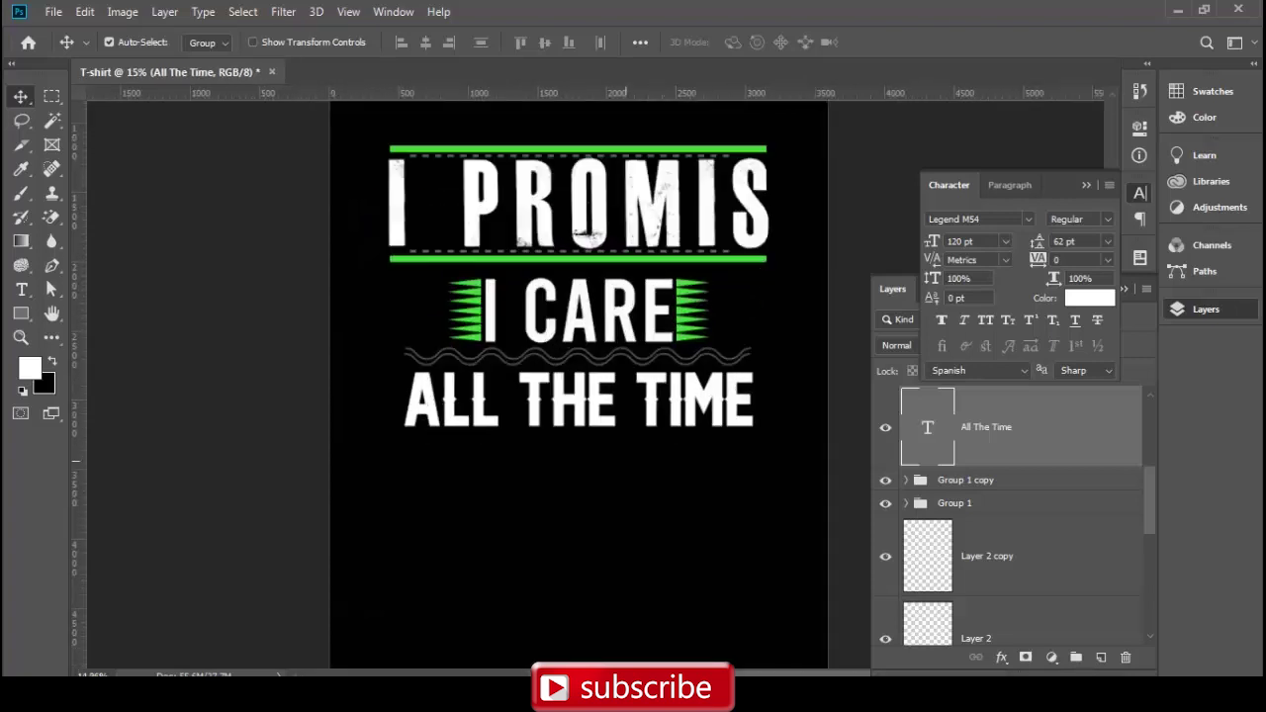
Duplicate the green bar beneath "I PROMIS" and place the copy centred just below "All The Time"
alt+scroll(594, 416, up, 3)
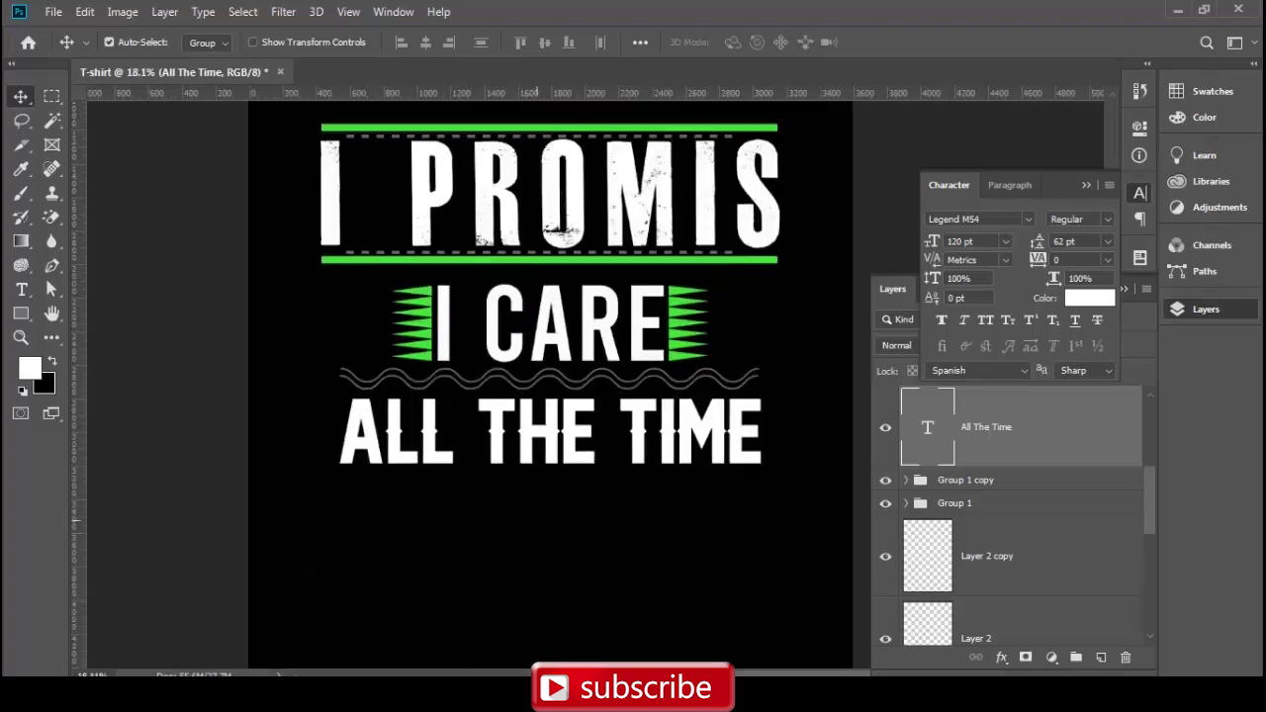
scroll(551, 386, down, 2)
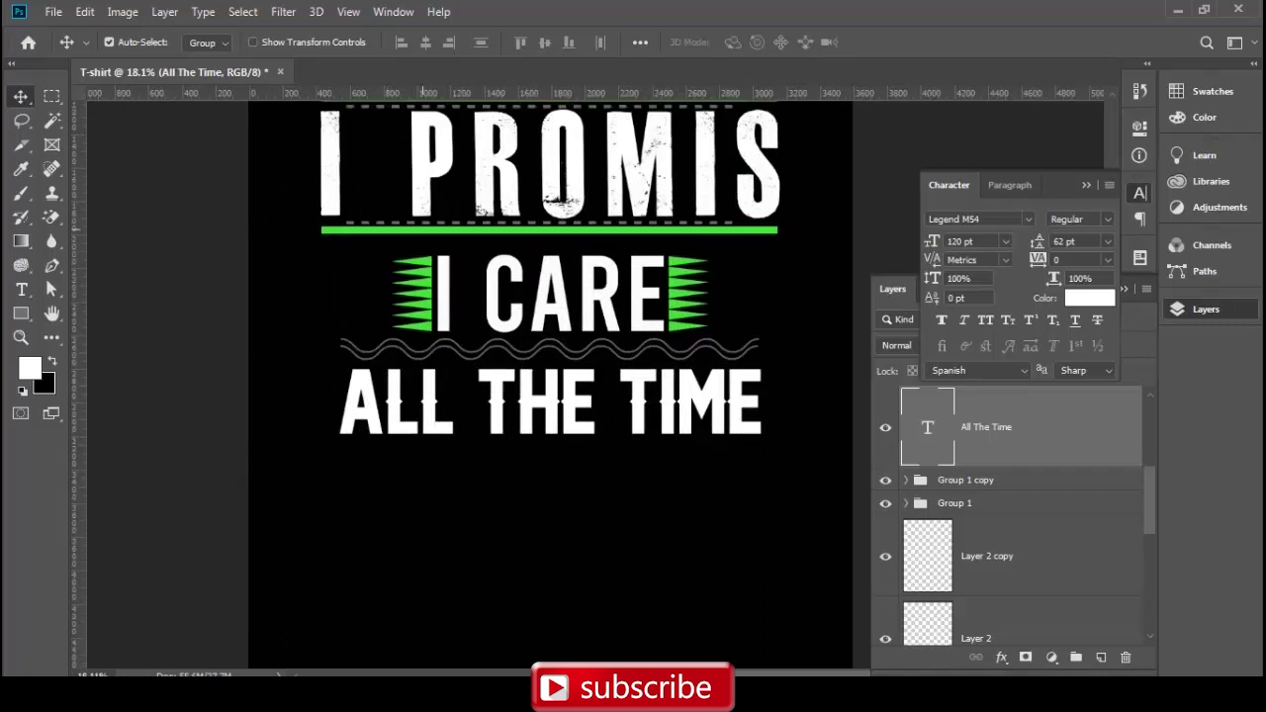
click(423, 231)
drag(539, 231, 550, 429)
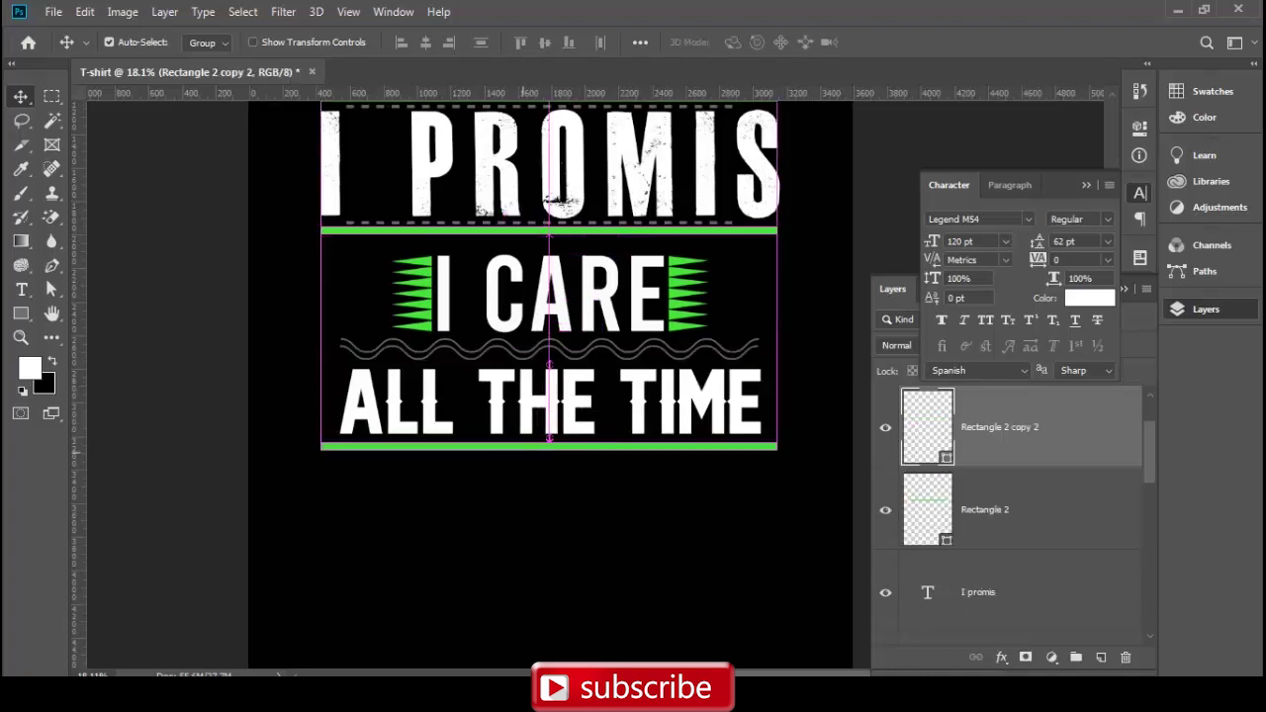
Scale the copied green bar to about 50% in width and height, keeping its left end in place
key(ctrl+t)
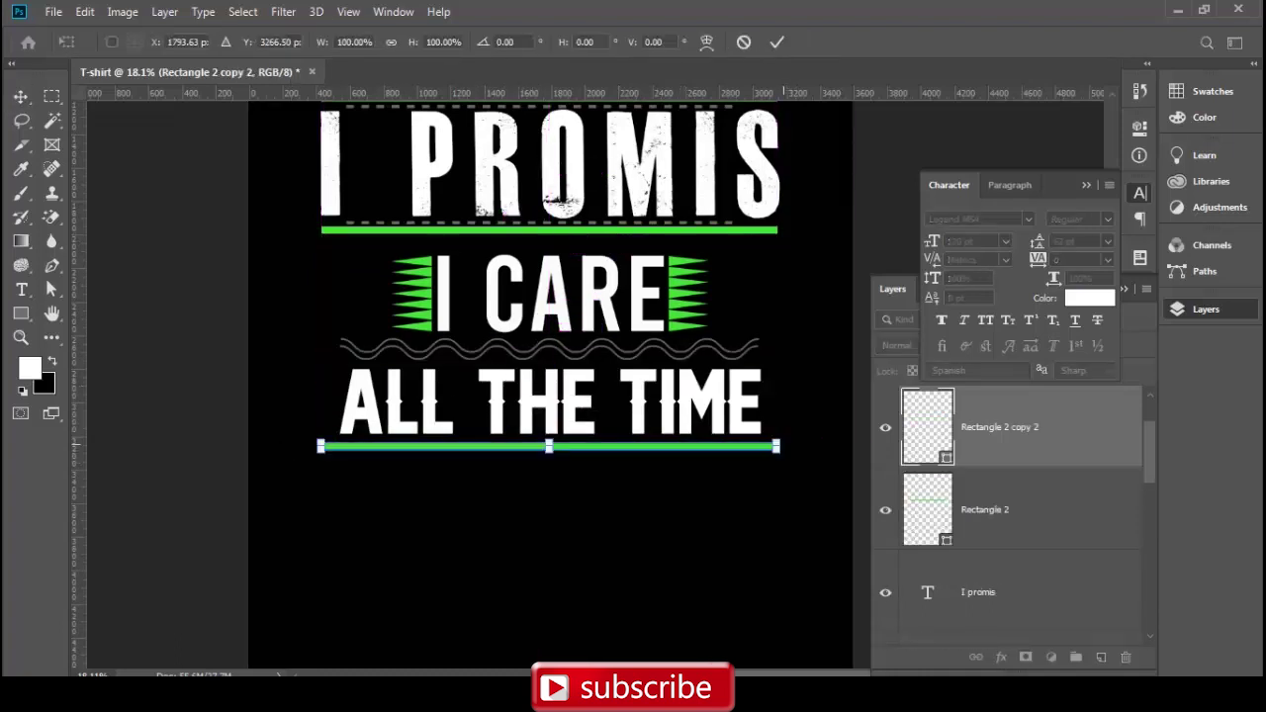
drag(777, 447, 550, 446)
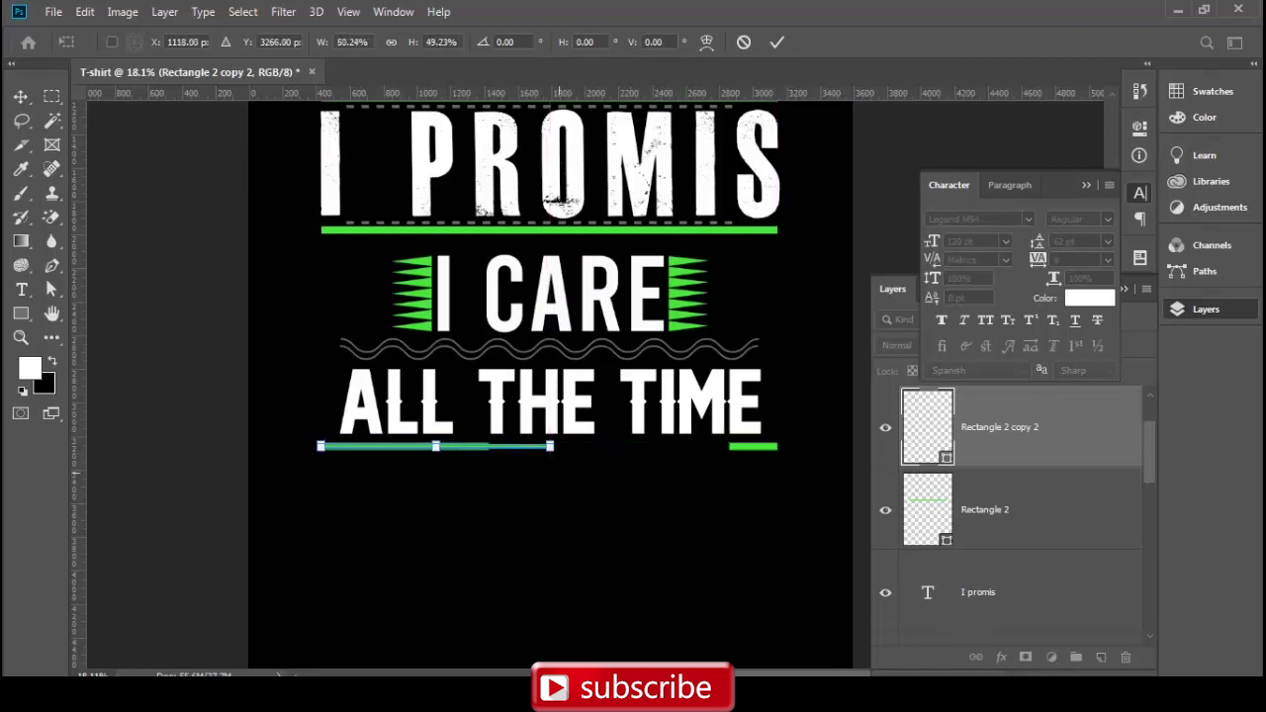
key(Return)
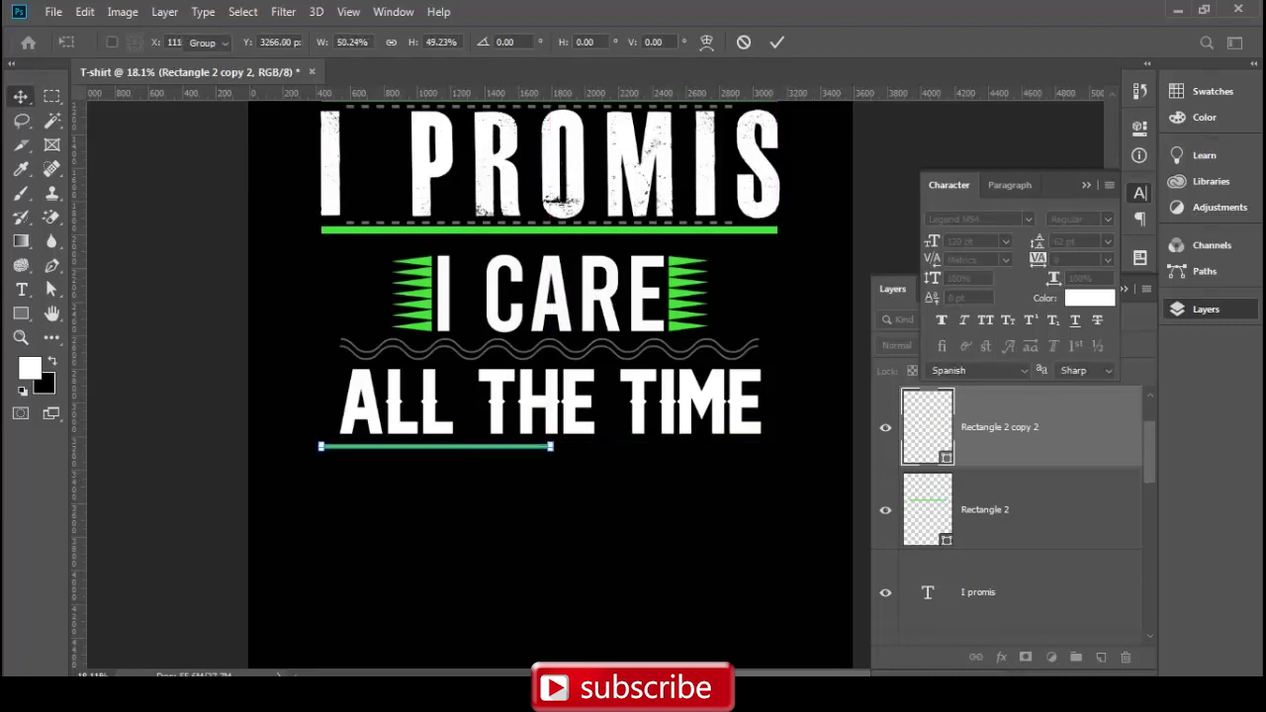
drag(443, 451, 656, 451)
key(ctrl+z)
click(488, 449)
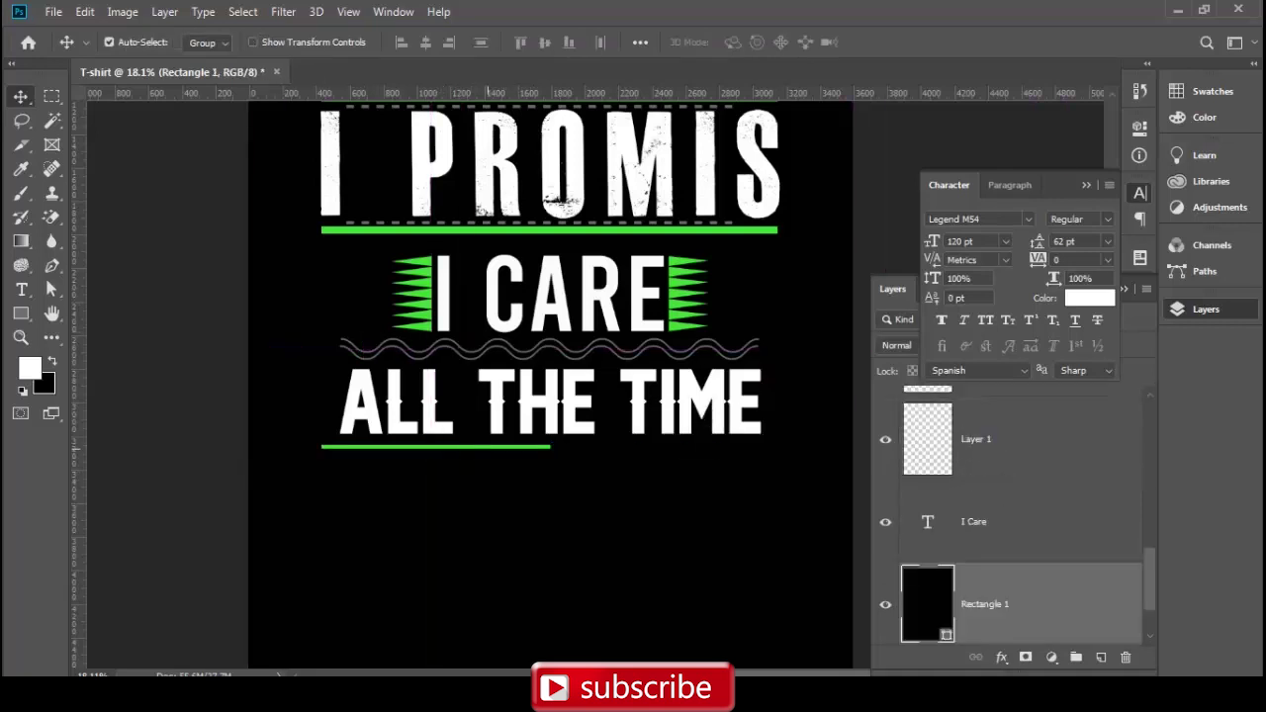
Duplicate the thin green line to its right with a gap between the two, and select both line layers
click(485, 448)
drag(486, 447, 756, 447)
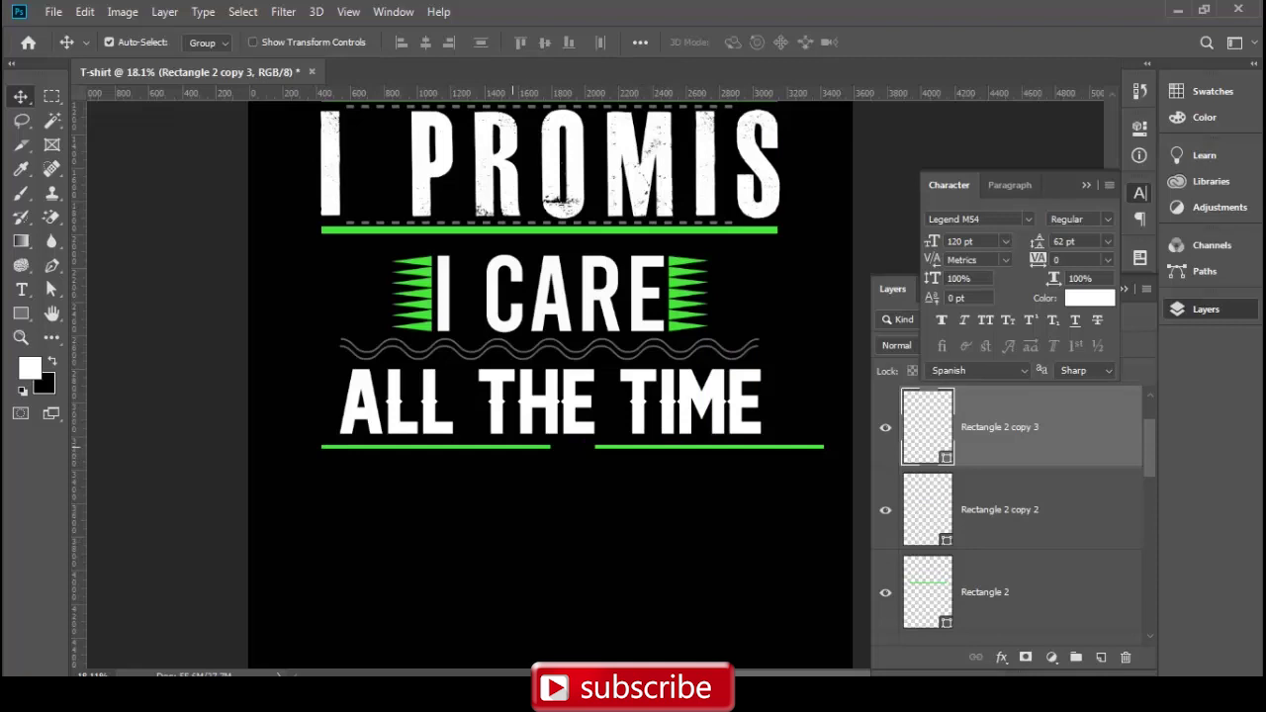
shift+click(512, 447)
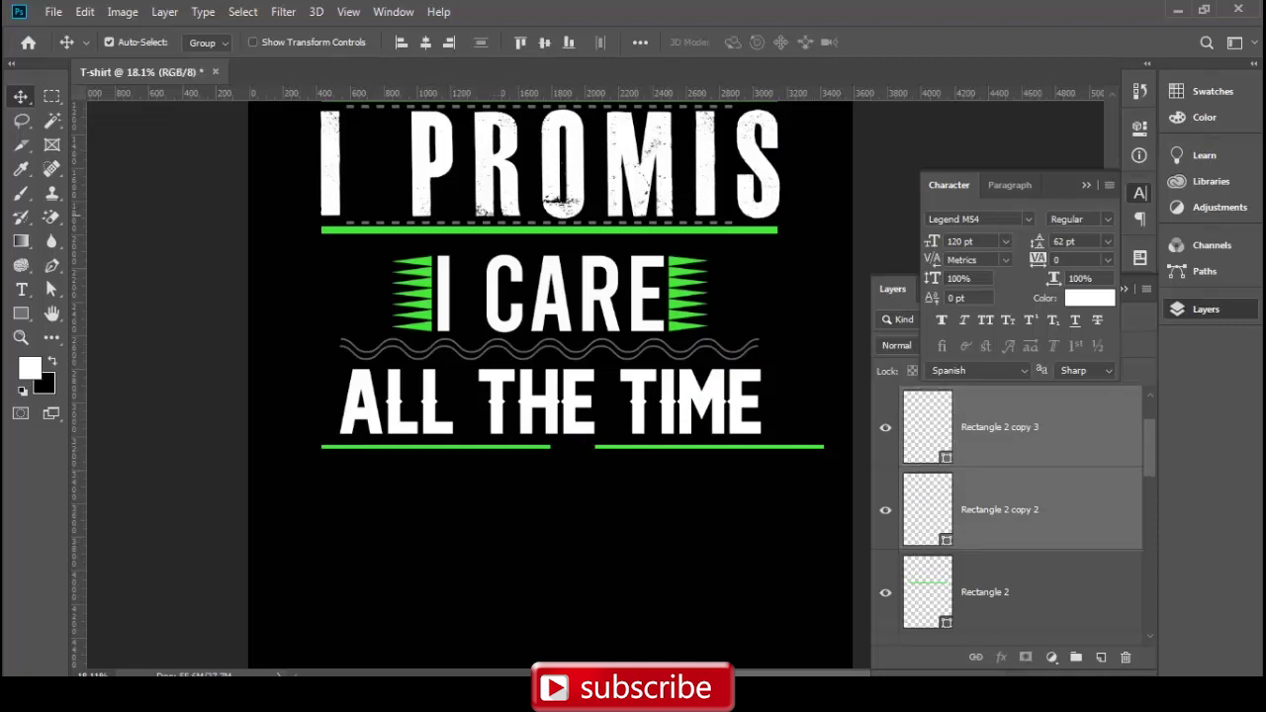
Try to centre the two ungrouped green lines horizontally on the canvas using a full-width marquee selection
key(m)
drag(220, 389, 877, 513)
key(v)
click(425, 43)
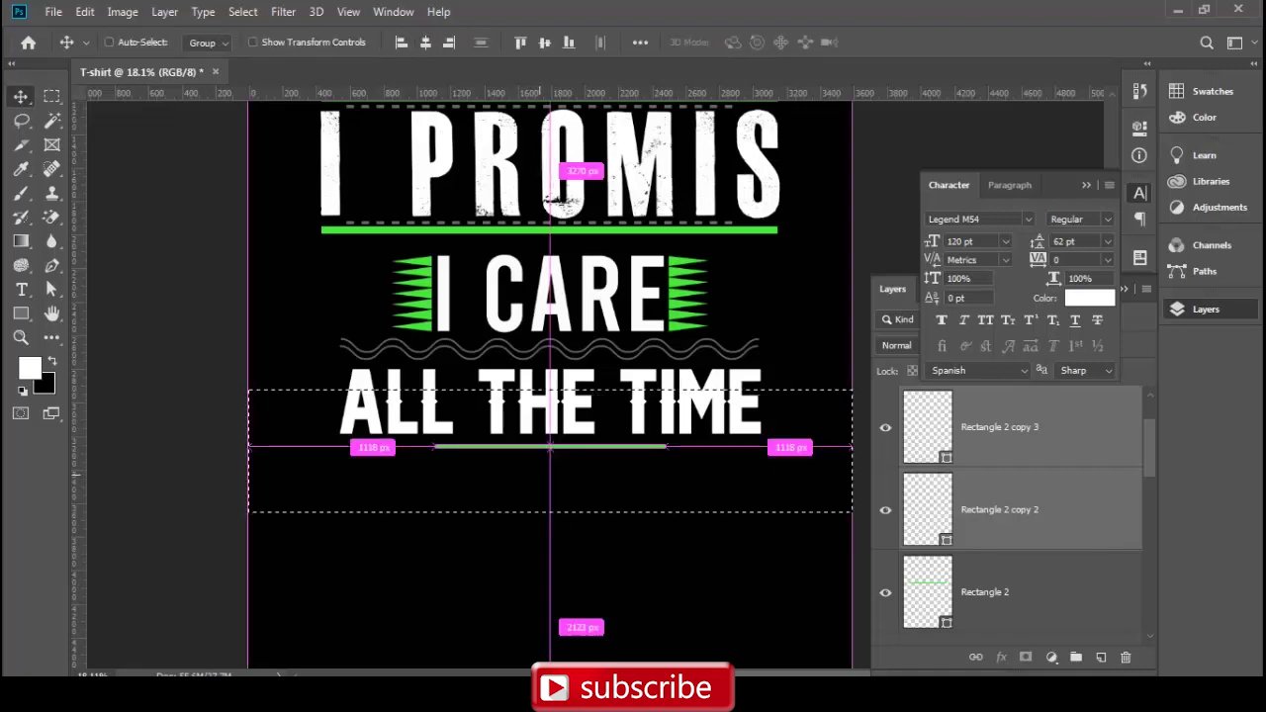
key(ctrl+z)
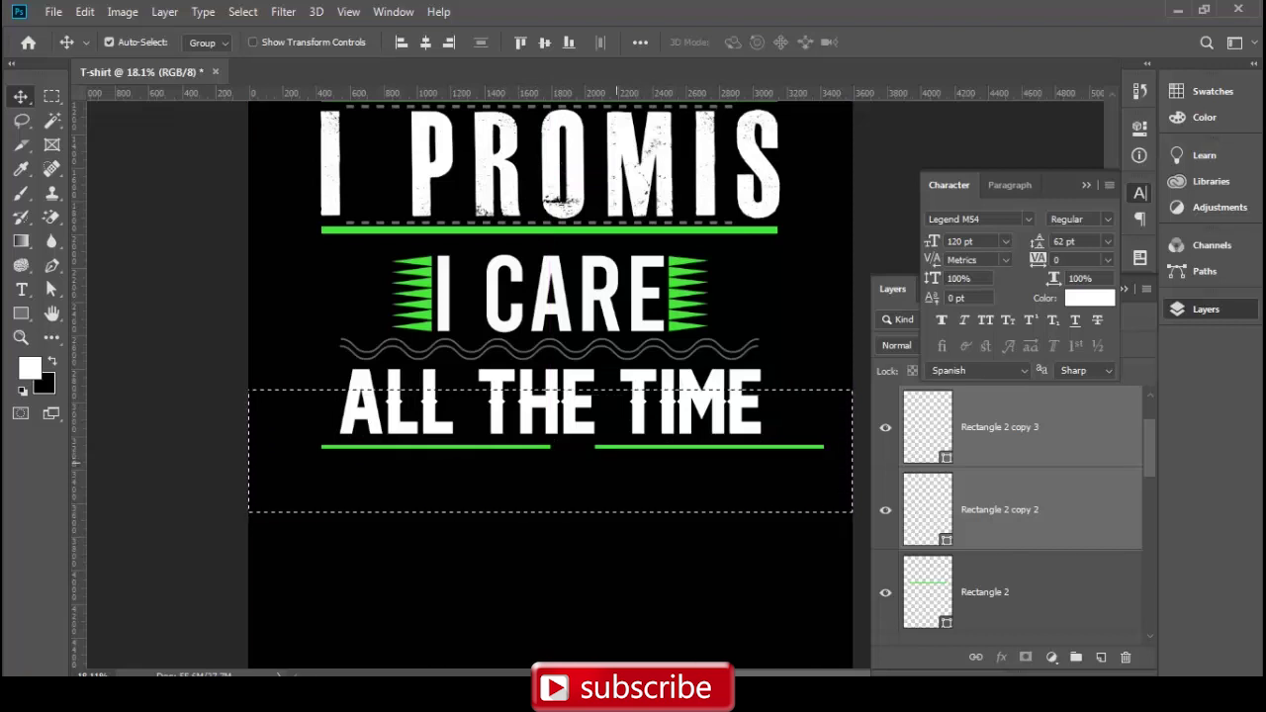
key(ctrl+d)
Group the two thin green lines and centre the group horizontally on the canvas using a full-width marquee selection
key(ctrl+g)
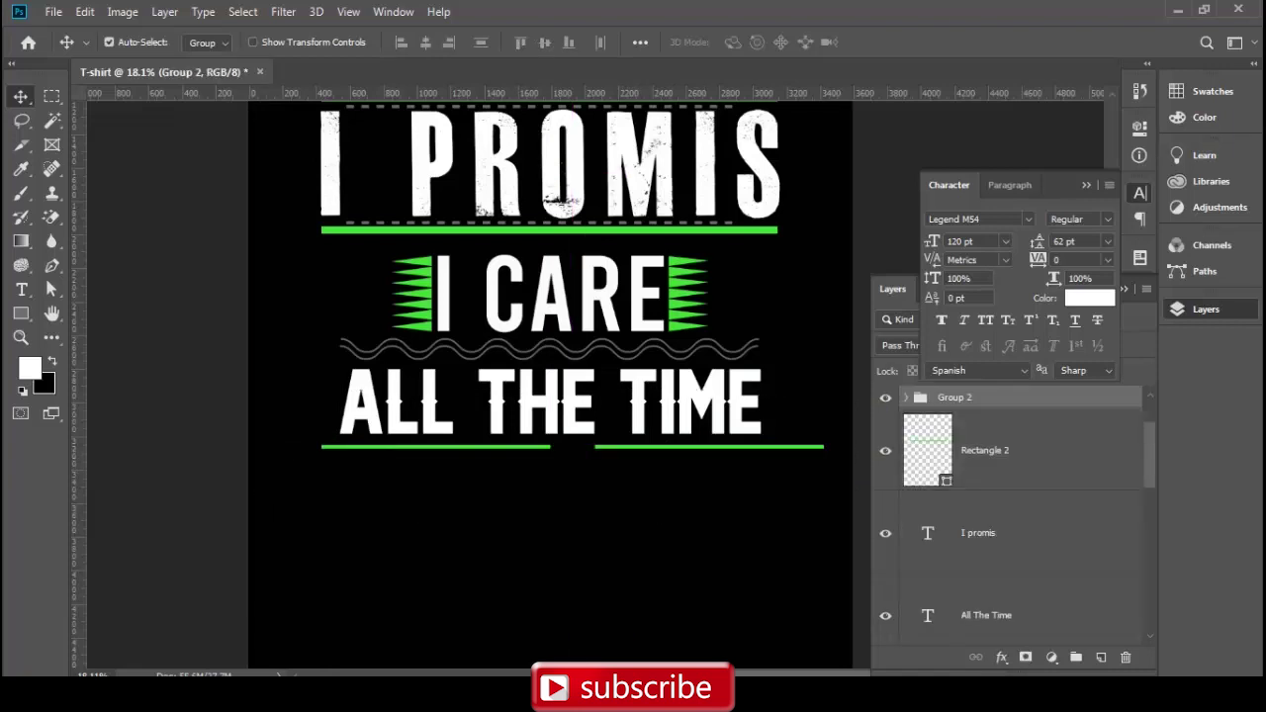
key(m)
drag(247, 376, 921, 523)
drag(936, 475, 936, 476)
key(v)
click(426, 43)
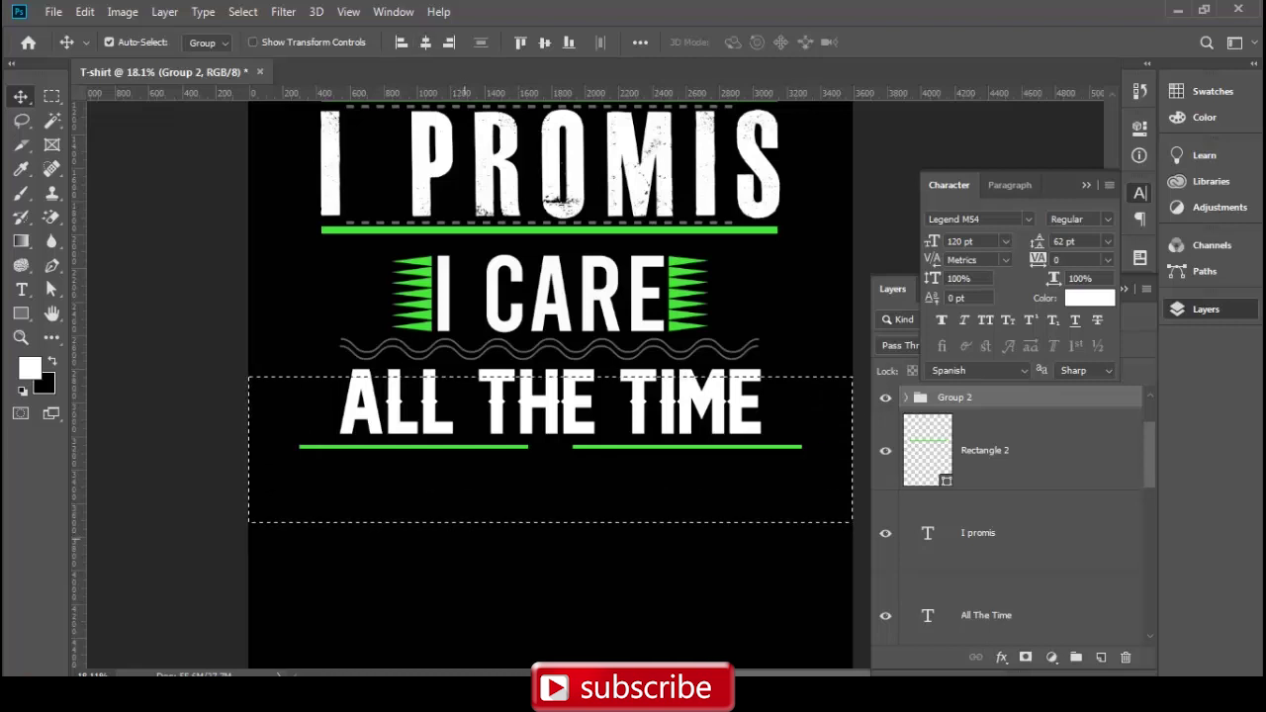
key(ctrl+d)
Move the green line group down about 60 px, away from the "All The Time" text
key(shift+Down)
key(shift+Down)
key(shift+Down)
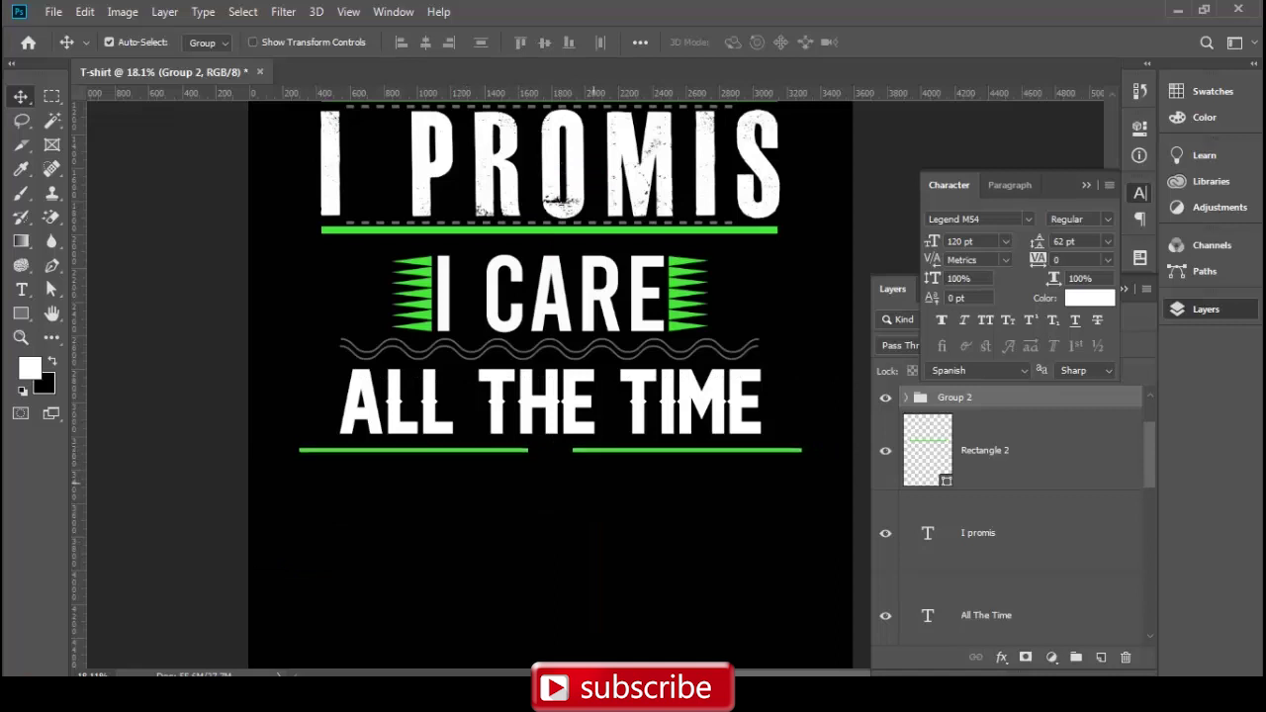
key(shift+Down)
key(shift+Down)
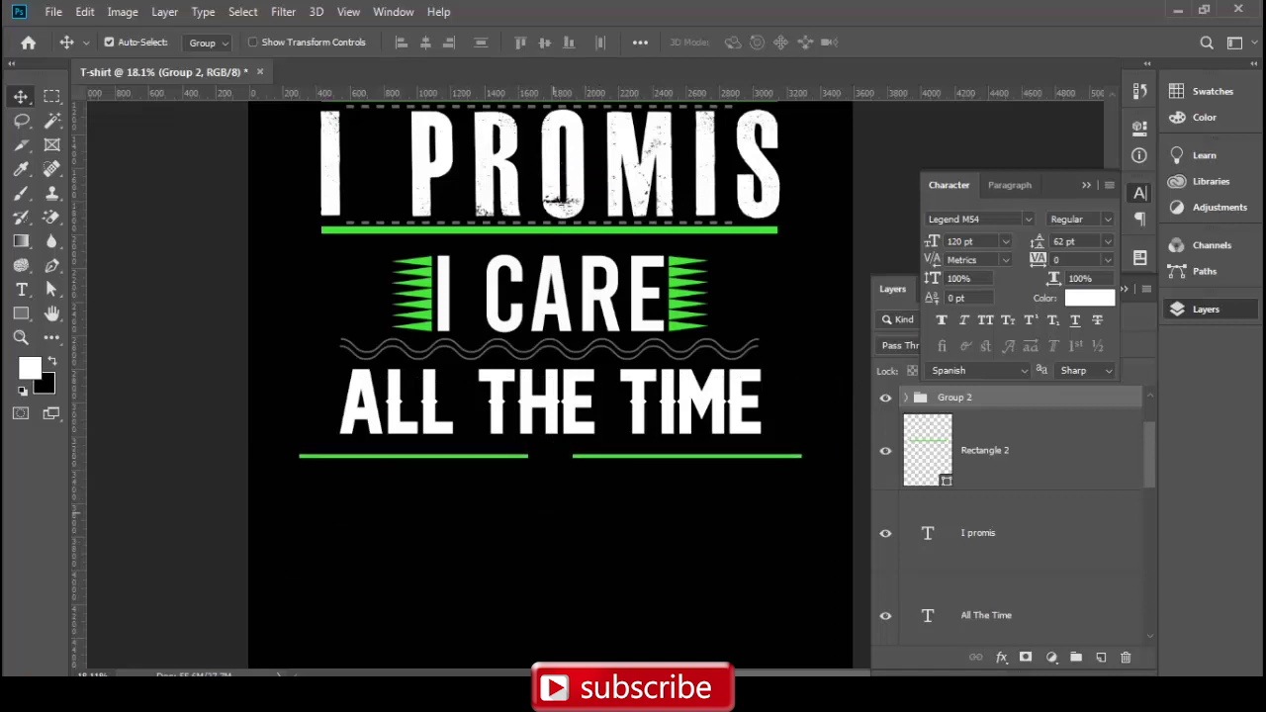
Draw a white star about 205 by 195 px with the Custom Shape tool, near the gap between the green lines
scroll(585, 514, up, 3)
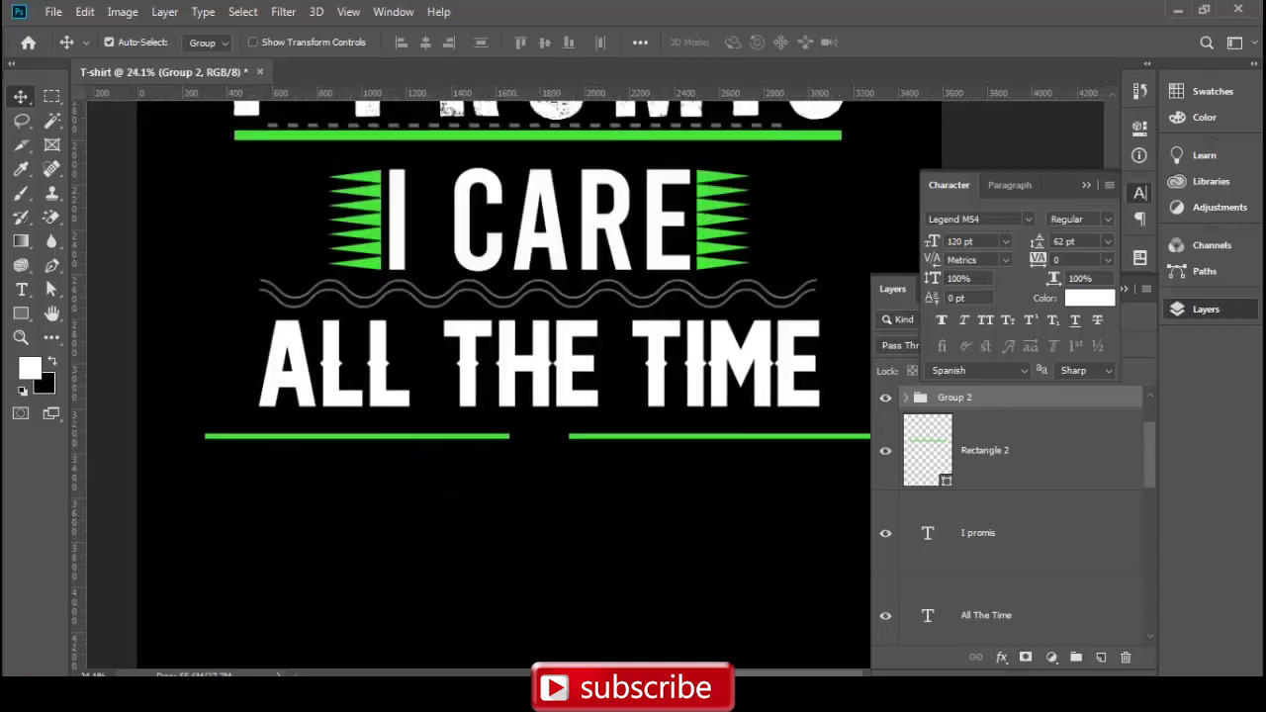
click(21, 312)
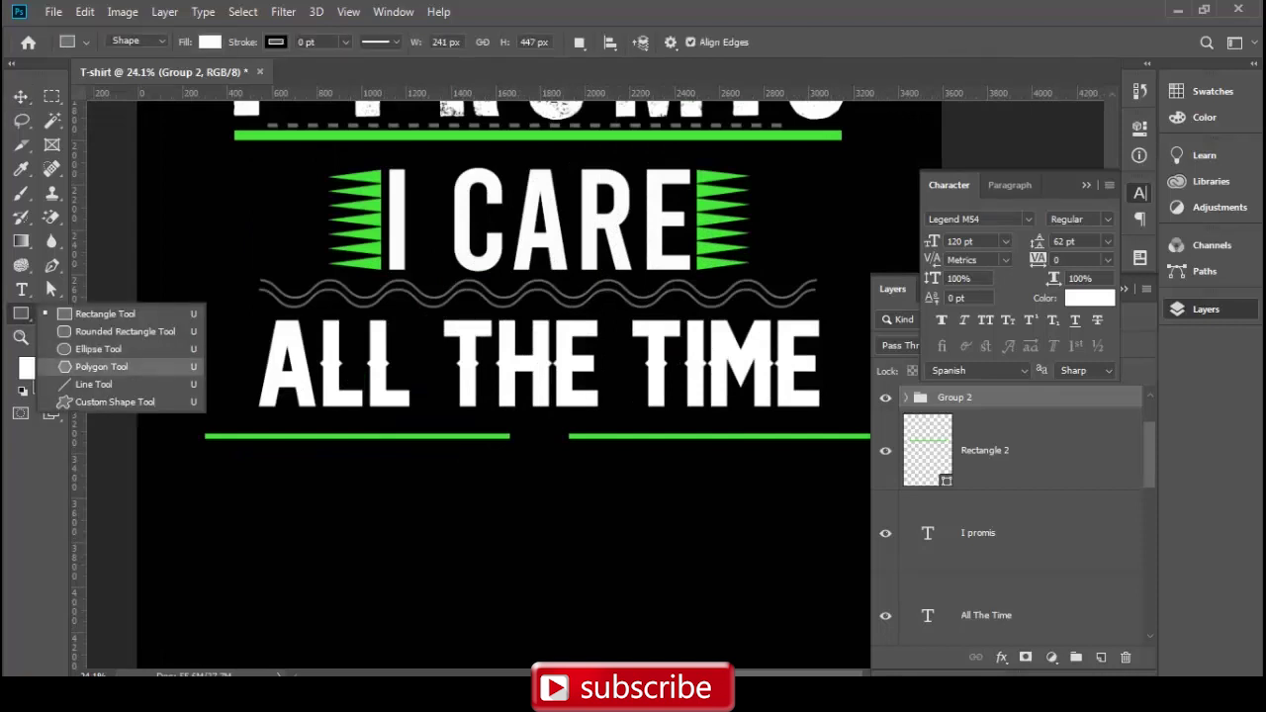
click(114, 402)
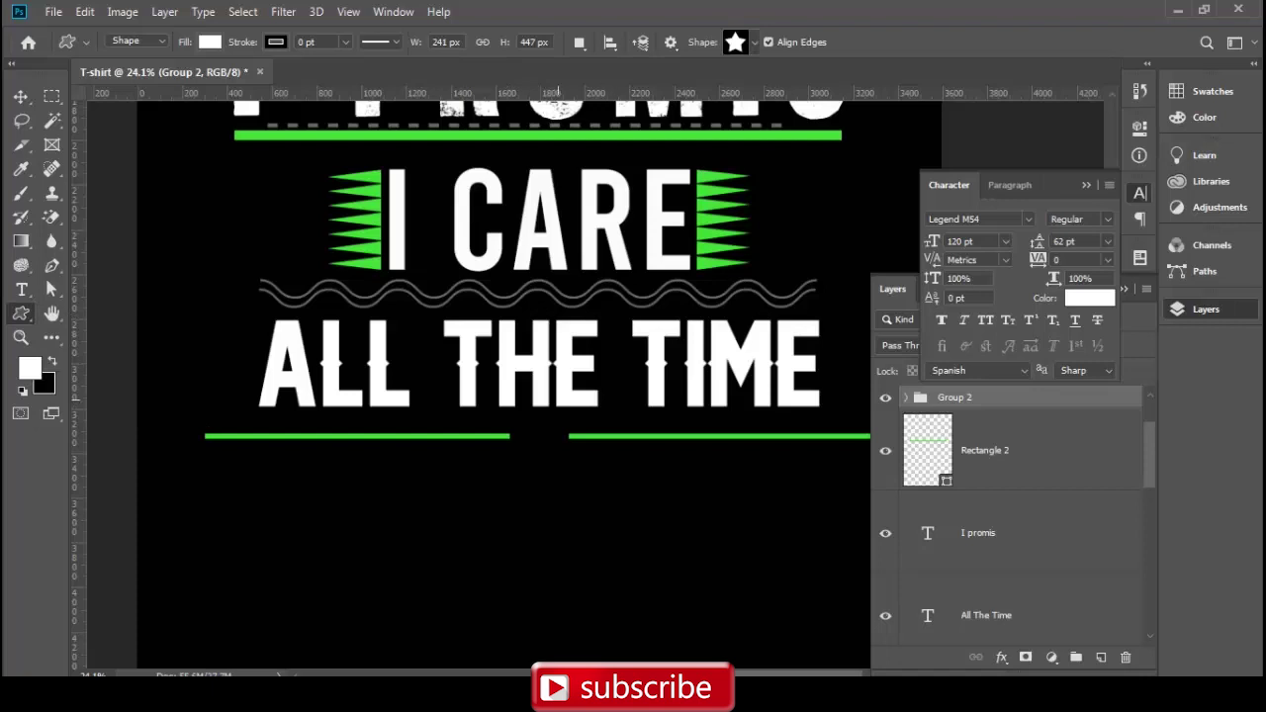
key(ctrl+shift+alt+n)
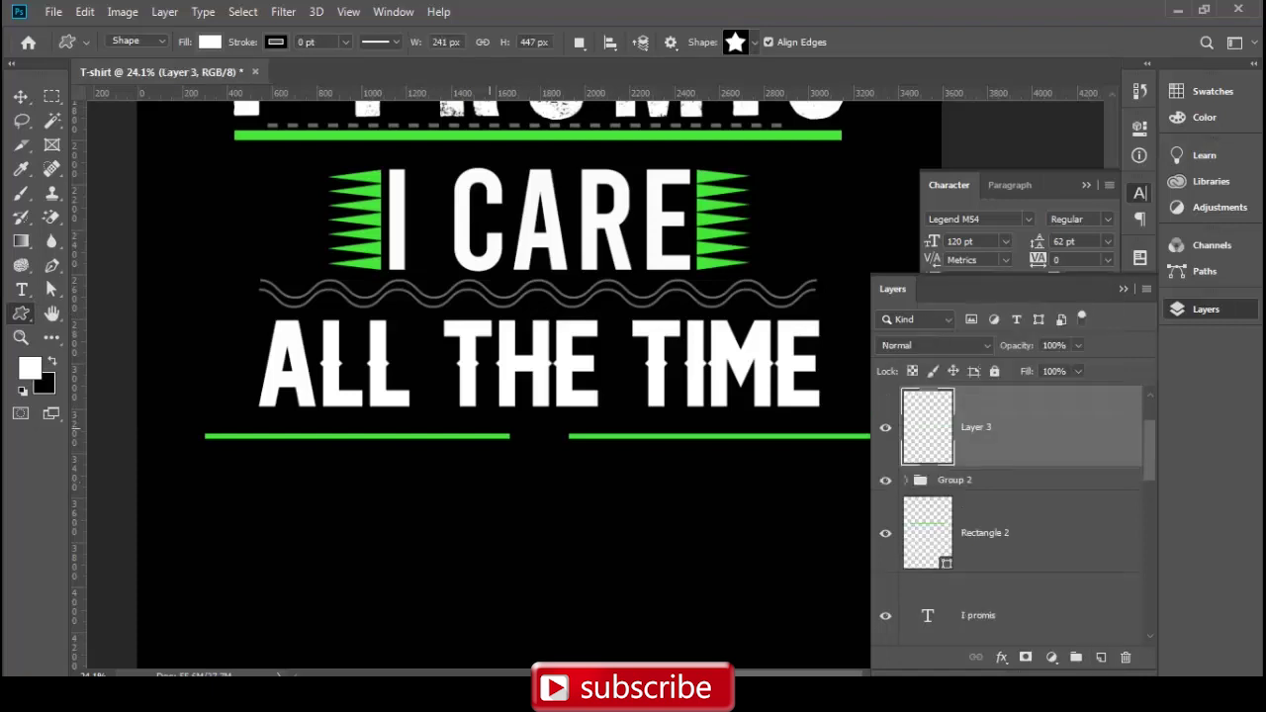
drag(513, 420, 562, 467)
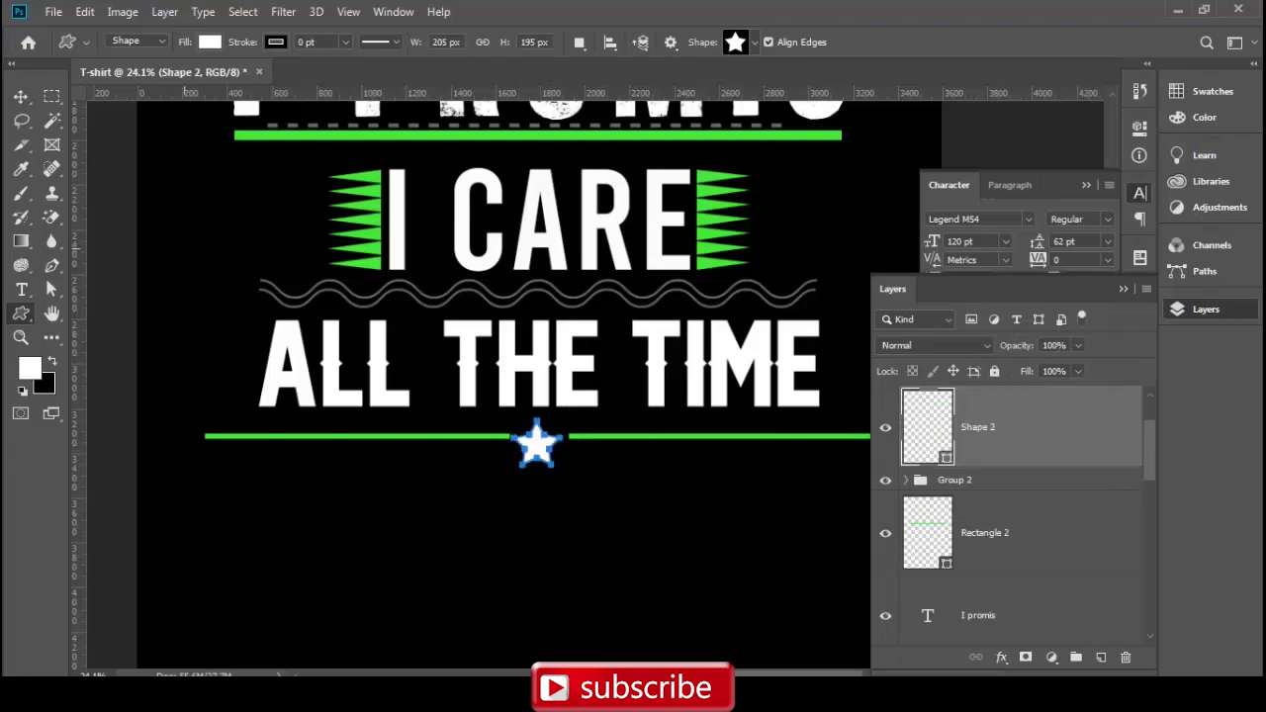
Move the star into the middle of the gap between the two green lines
key(v)
drag(539, 443, 545, 389)
scroll(547, 464, up, 7)
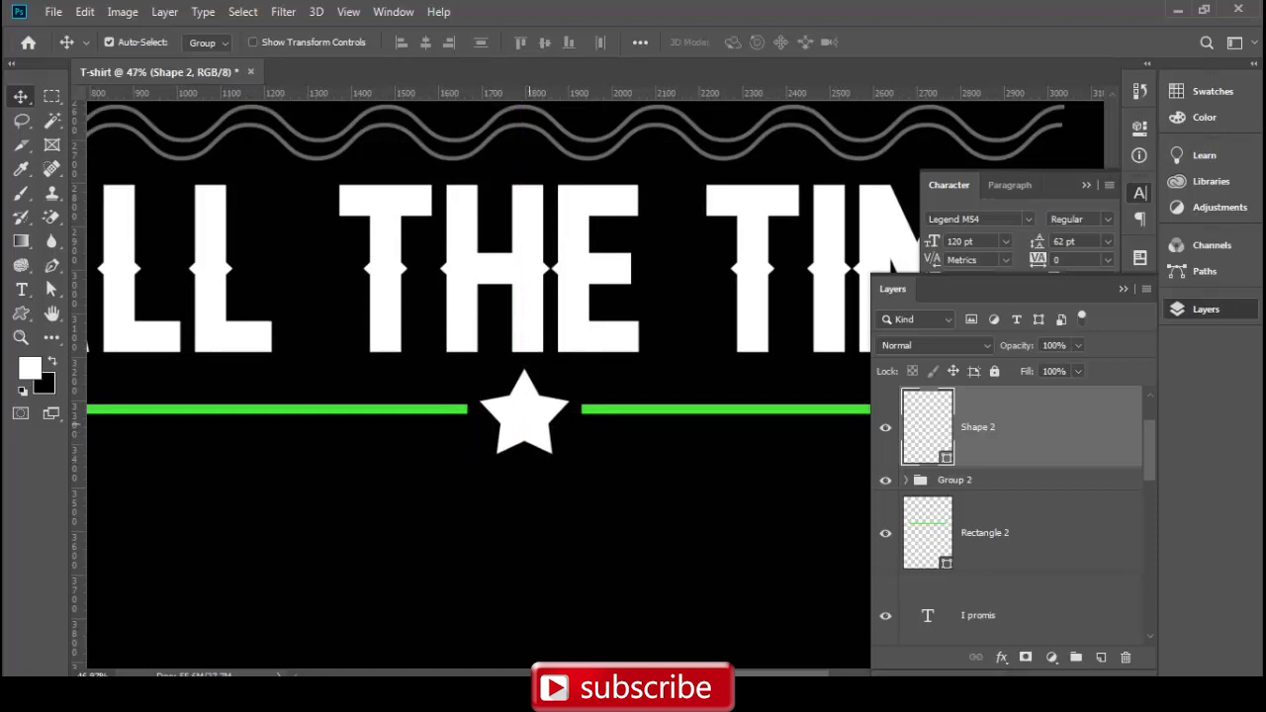
scroll(501, 457, down, 5)
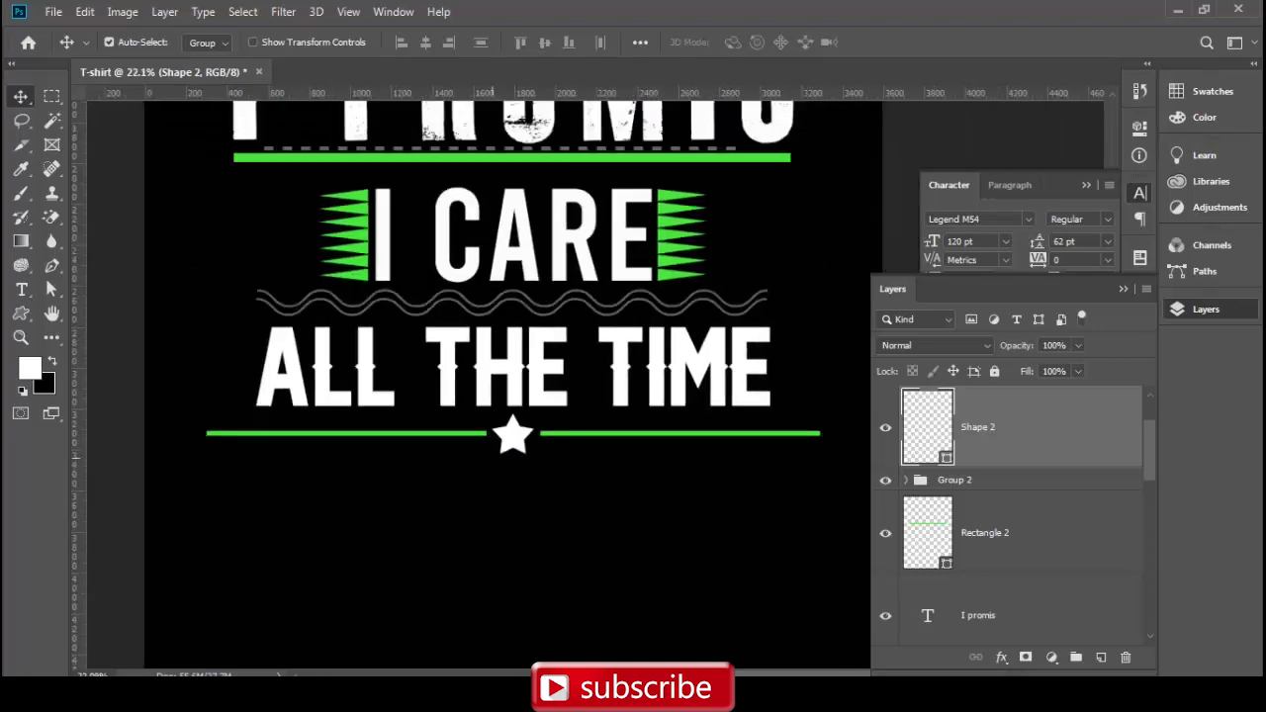
scroll(457, 462, down, 3)
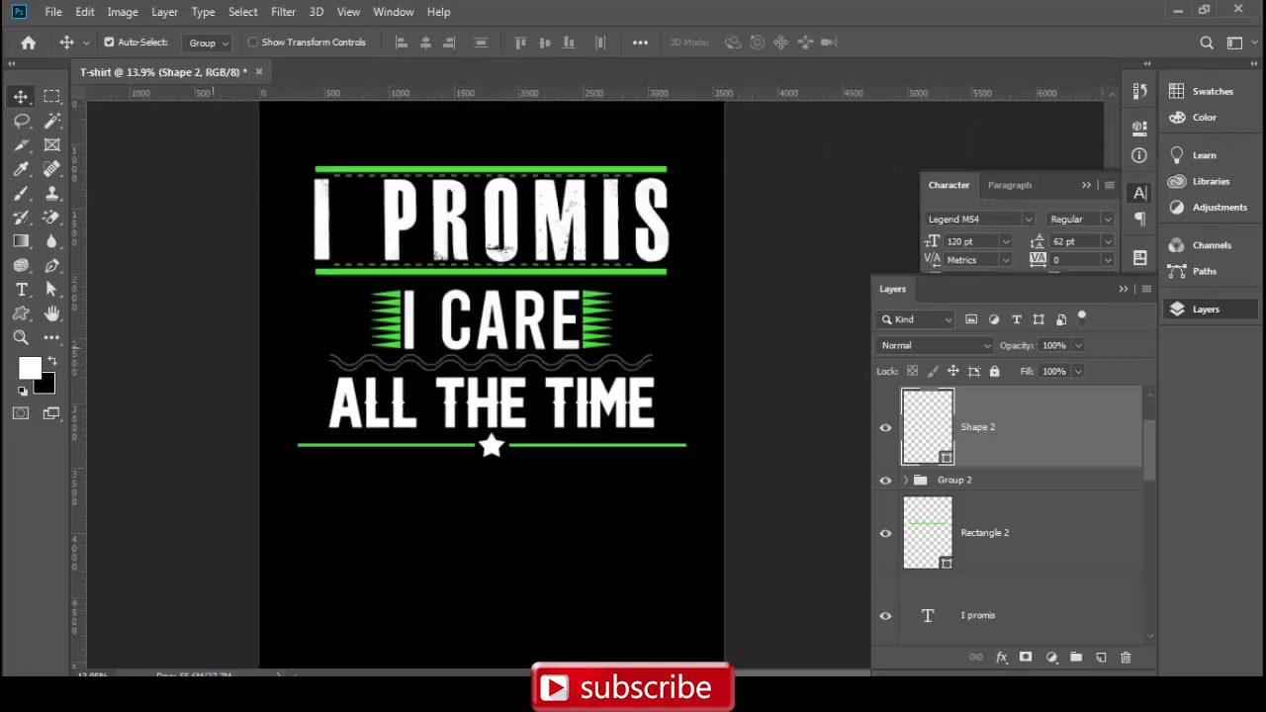
Check the star's placement with a full-width marquee selection and by toggling its layer visibility, and clear the selection
key(m)
drag(252, 400, 851, 491)
click(885, 426)
click(885, 426)
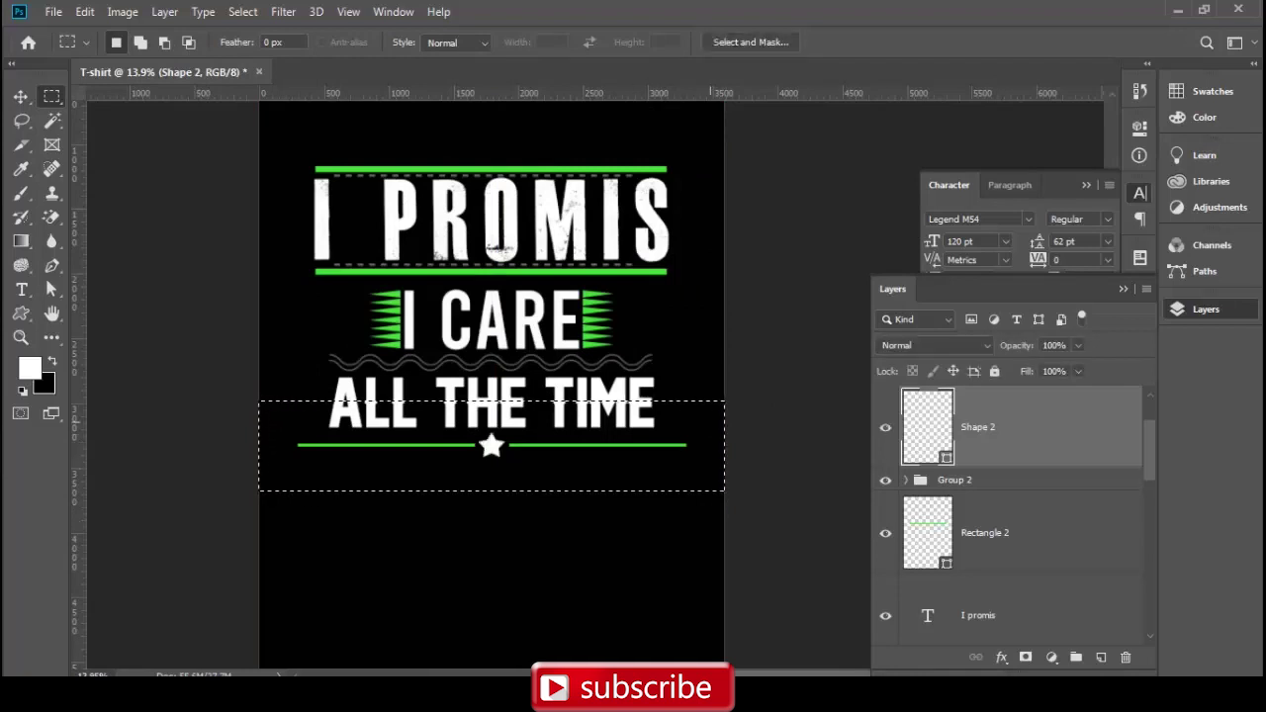
key(v)
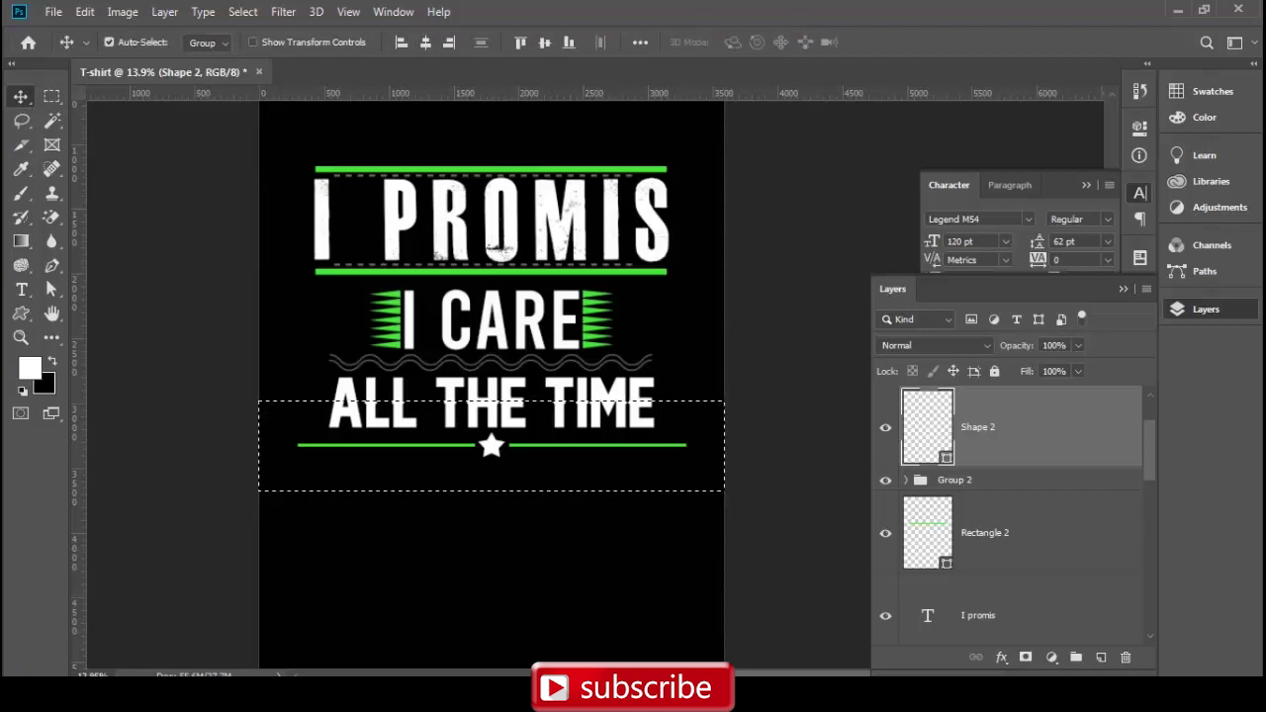
key(ctrl+d)
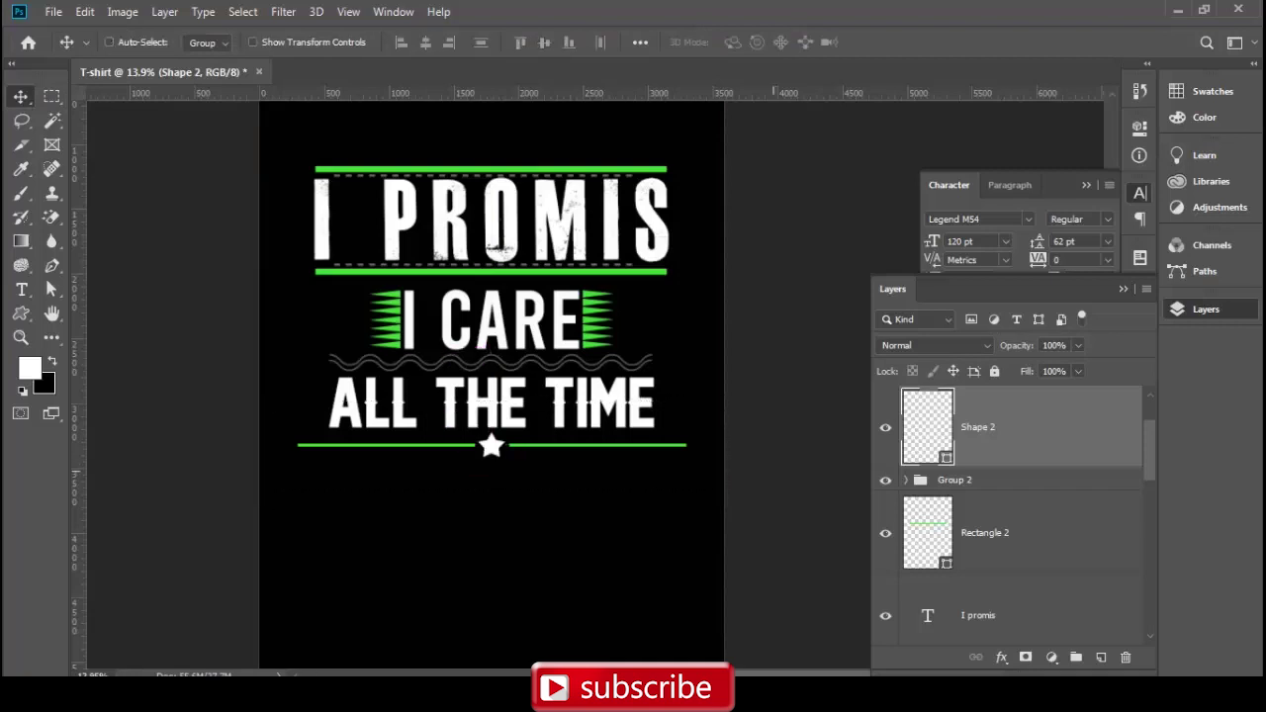
Deselect all layers and review the complete T-shirt design at several magnifications
ctrl+click(775, 471)
scroll(499, 515, up, 3)
scroll(498, 515, down, 3)
scroll(499, 515, down, 3)
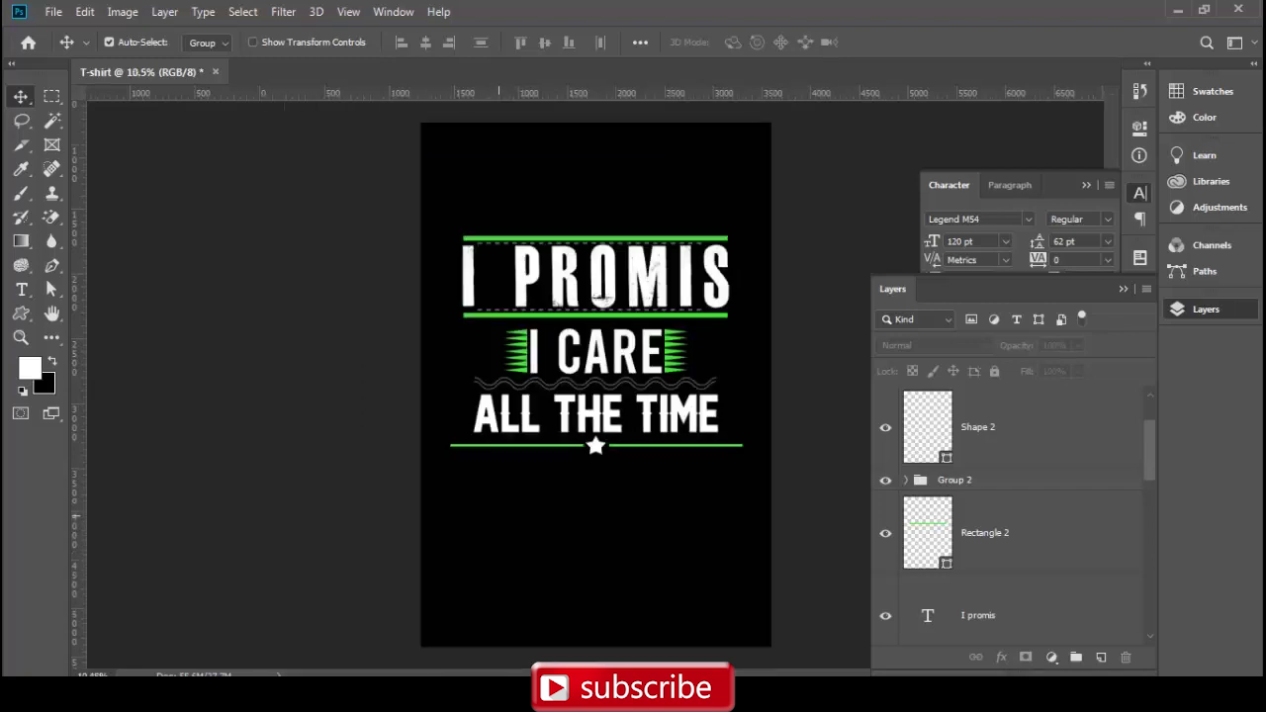
scroll(499, 524, up, 2)
scroll(498, 525, up, 1)
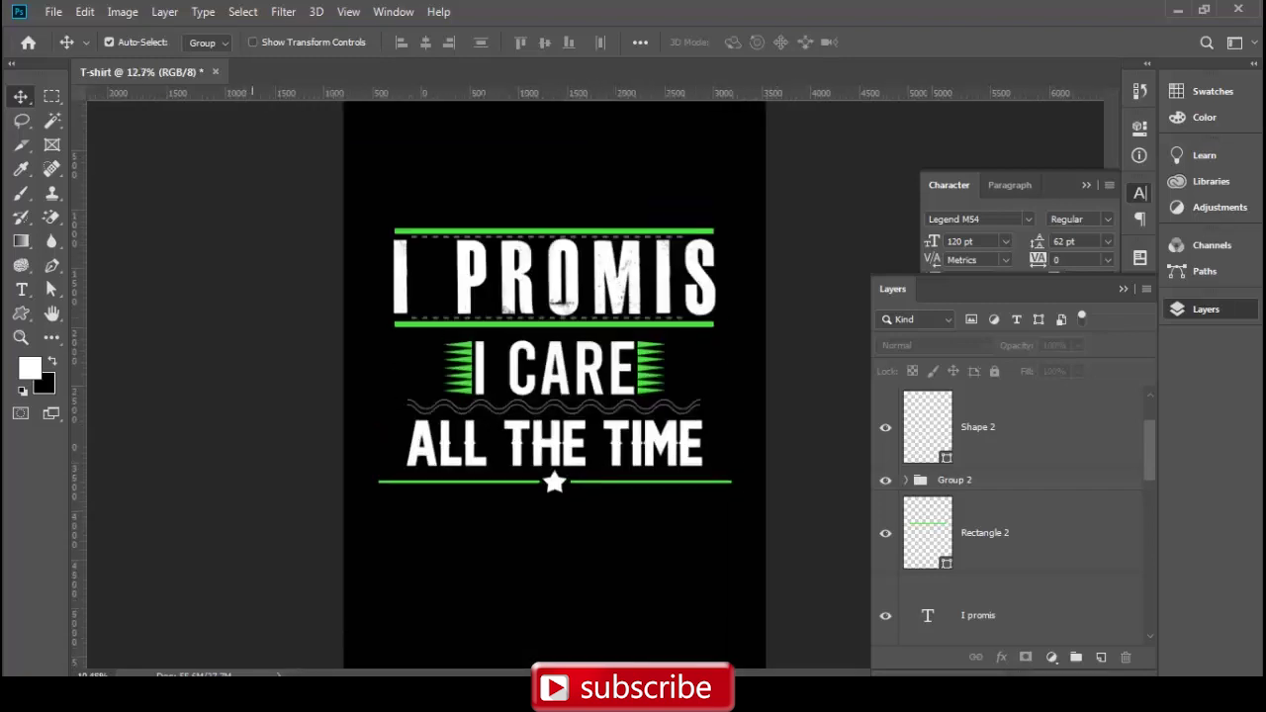
scroll(554, 385, down, 2)
scroll(554, 386, up, 1)
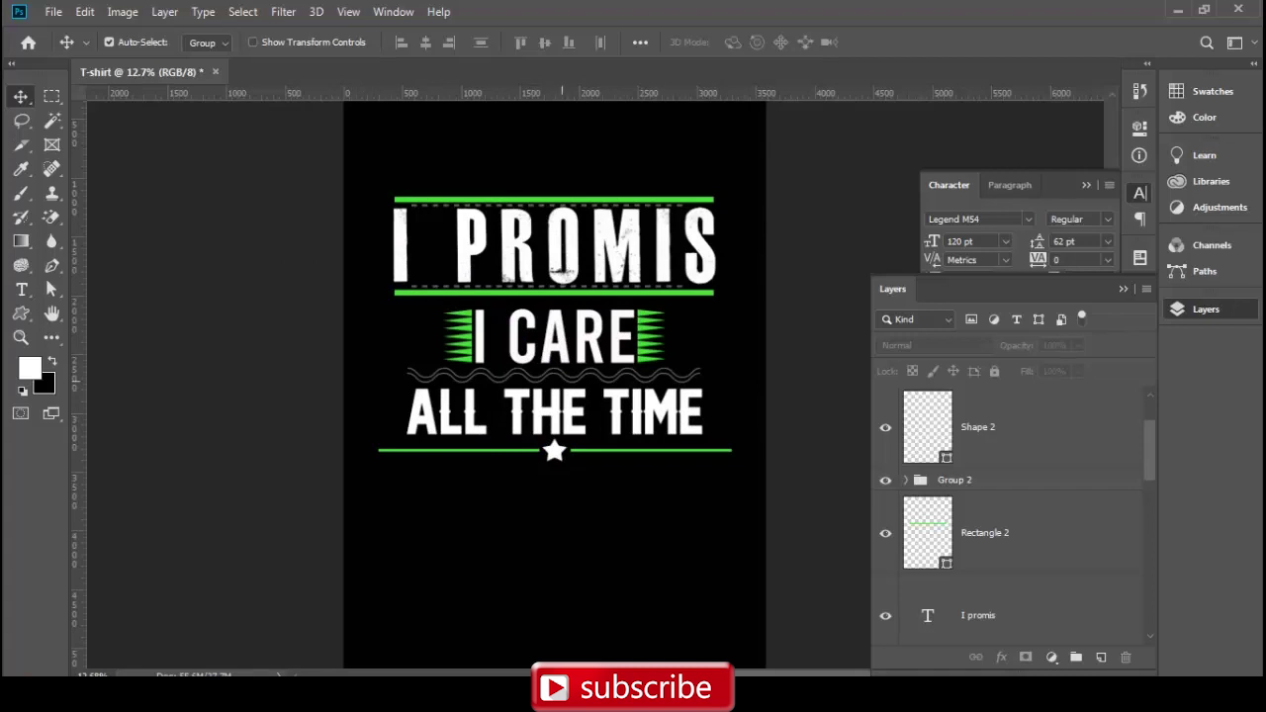
Group all the text and decoration layers, from the topmost green bar copy down to the "I Care" text, leaving the black rectangle and background out
scroll(722, 410, down, 3)
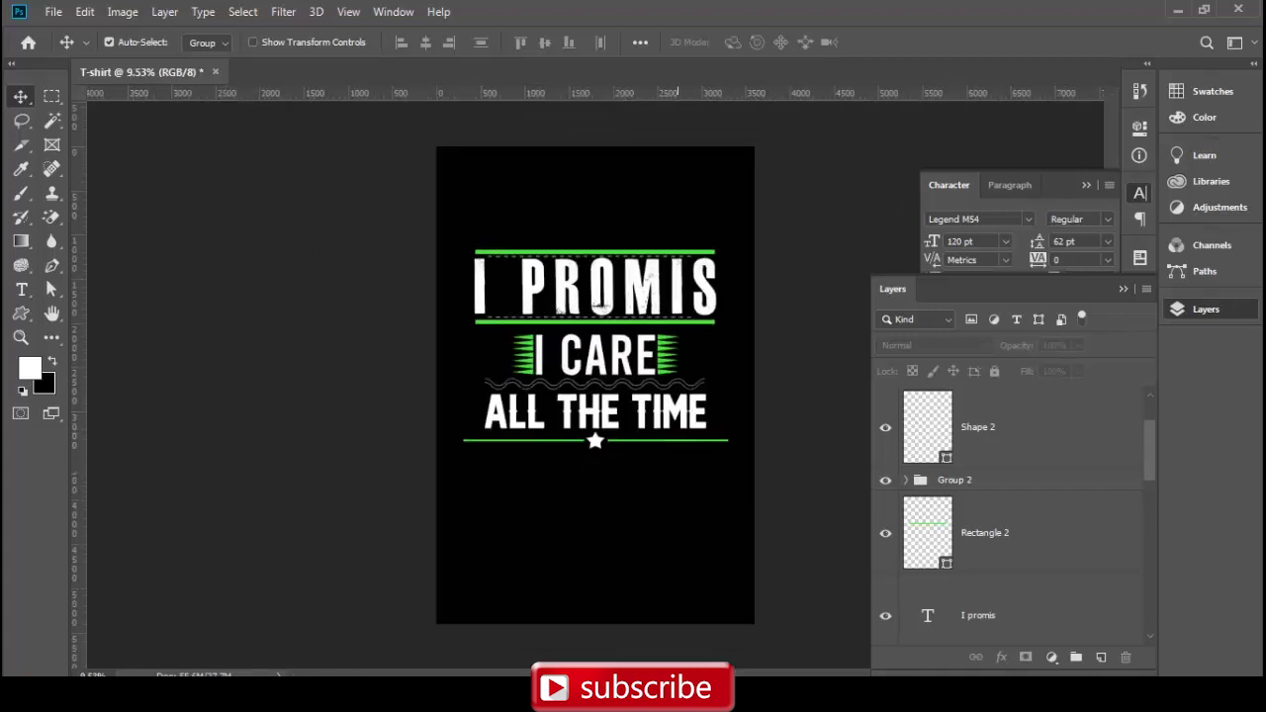
scroll(1017, 524, up, 2)
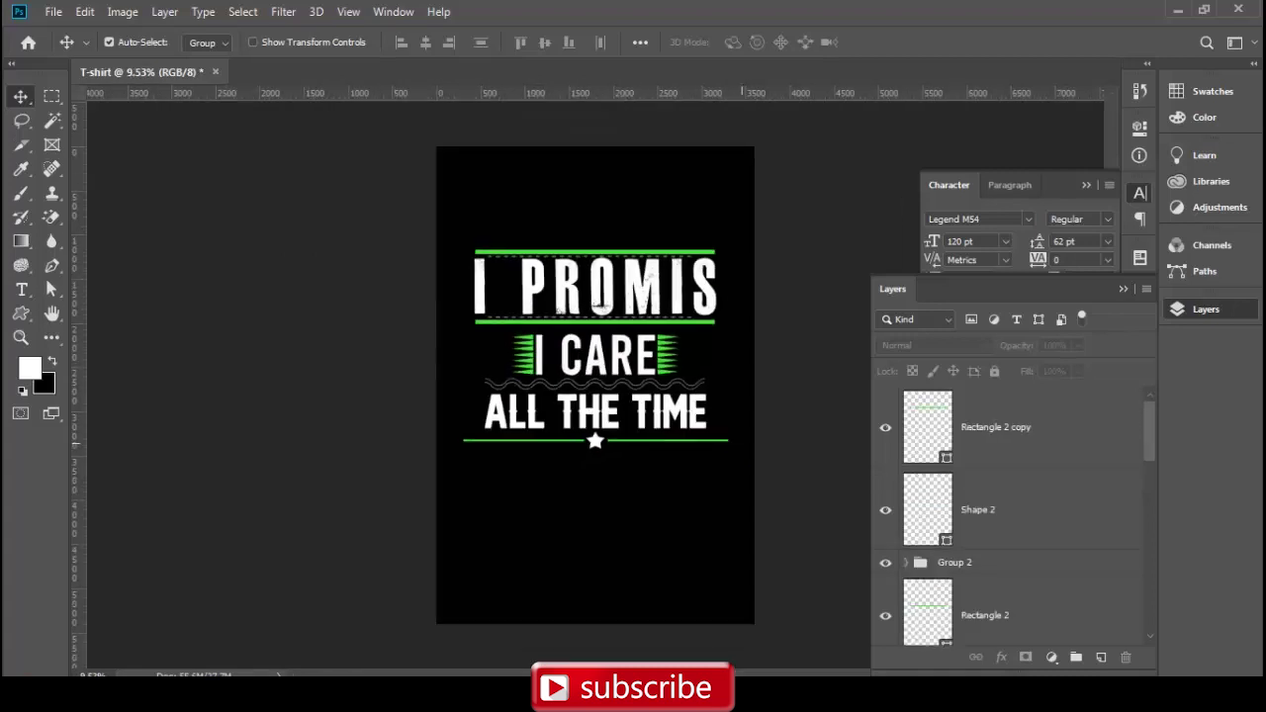
click(1017, 427)
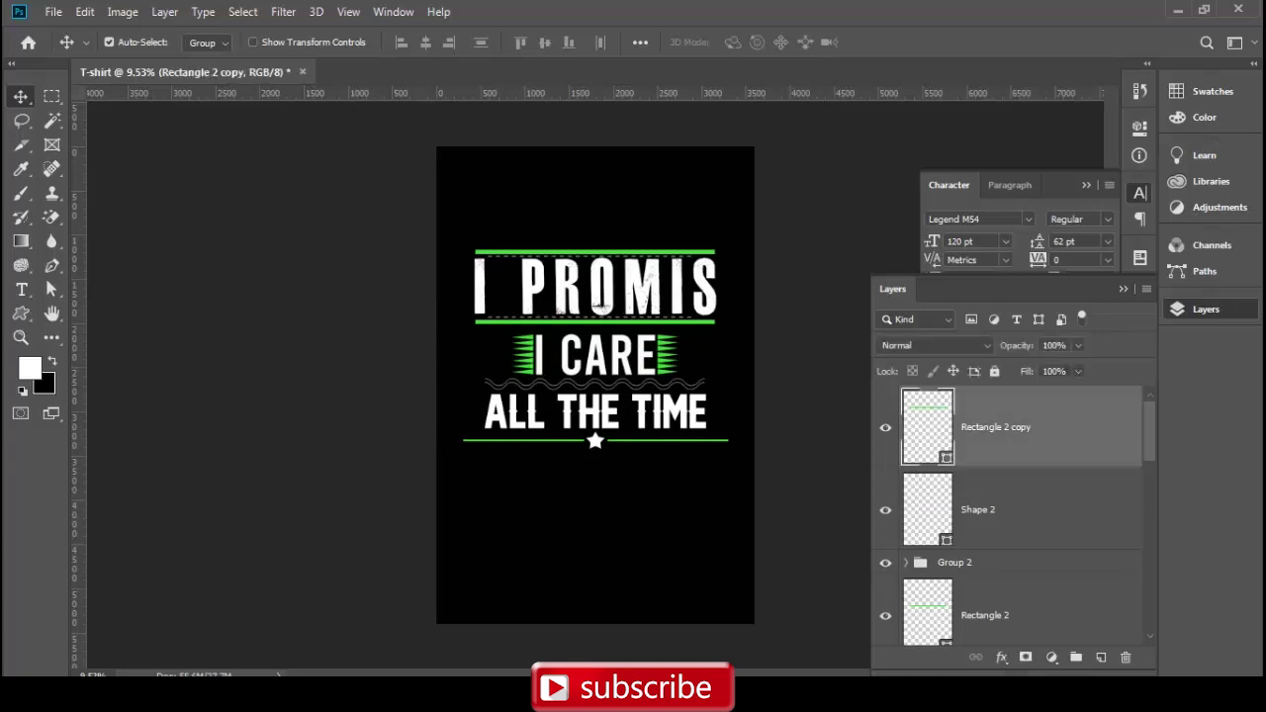
scroll(1017, 524, down, 8)
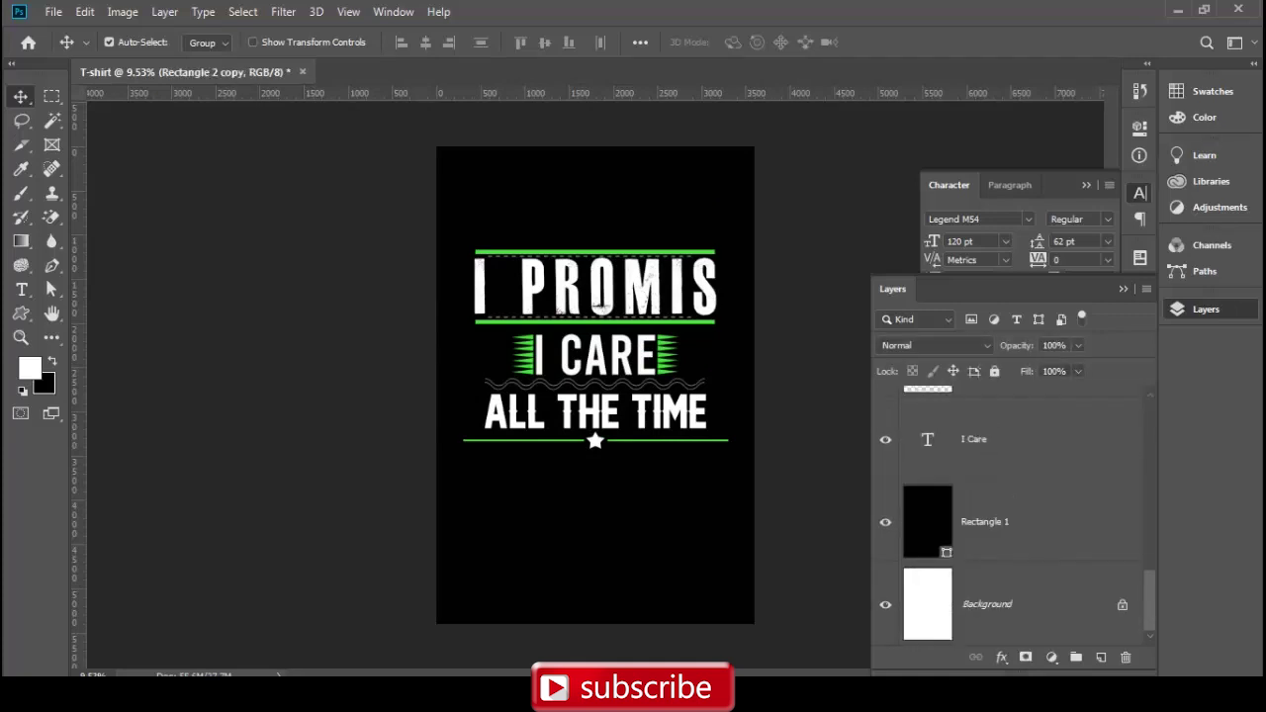
shift+click(1017, 439)
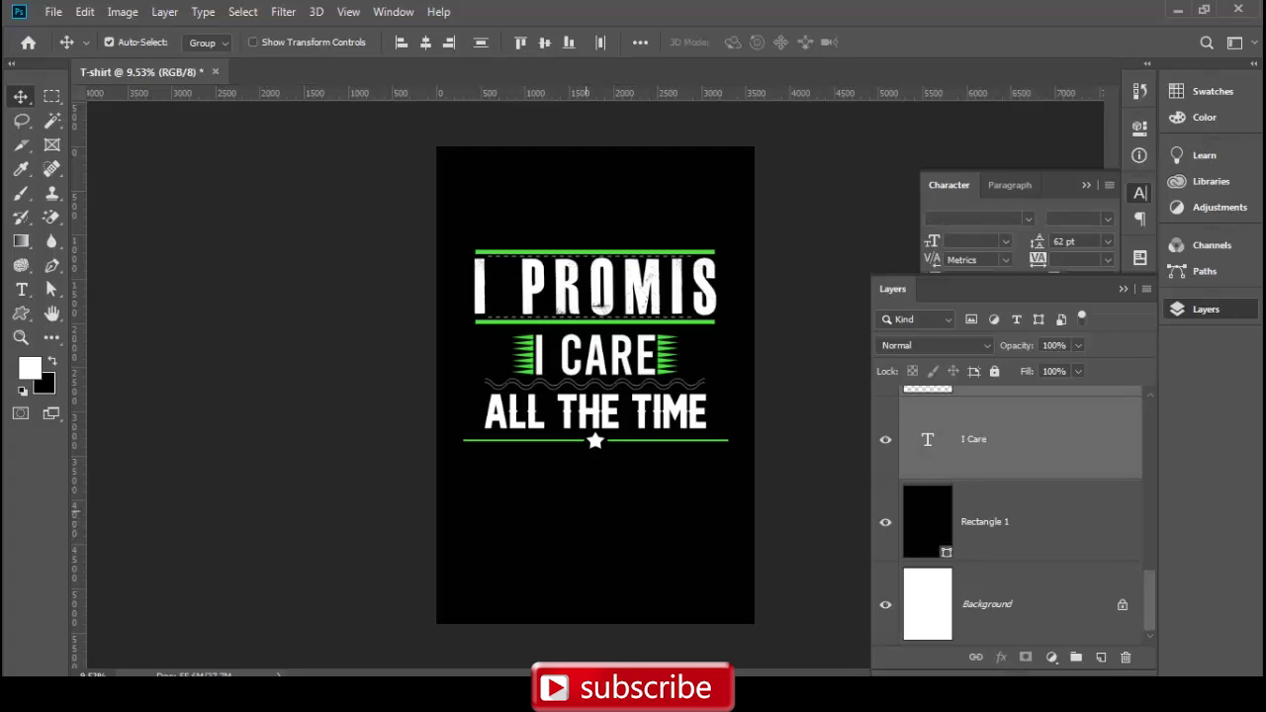
click(886, 521)
key(ctrl)
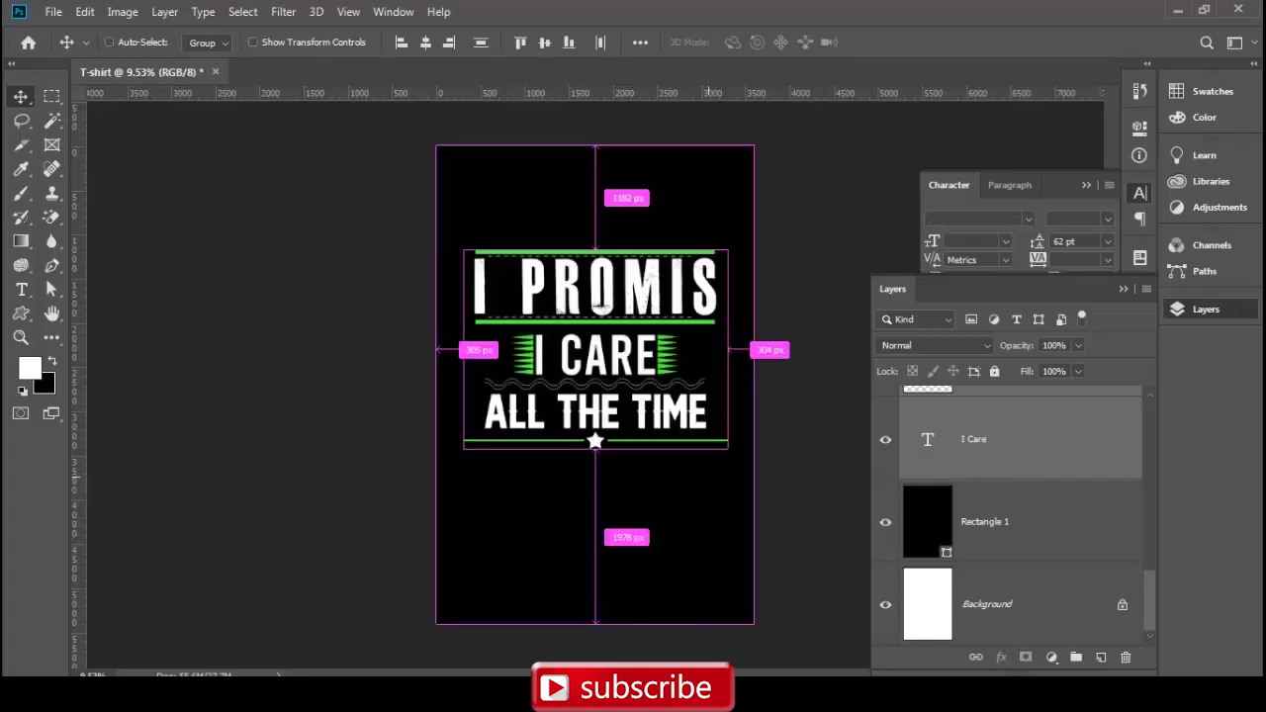
key(ctrl+g)
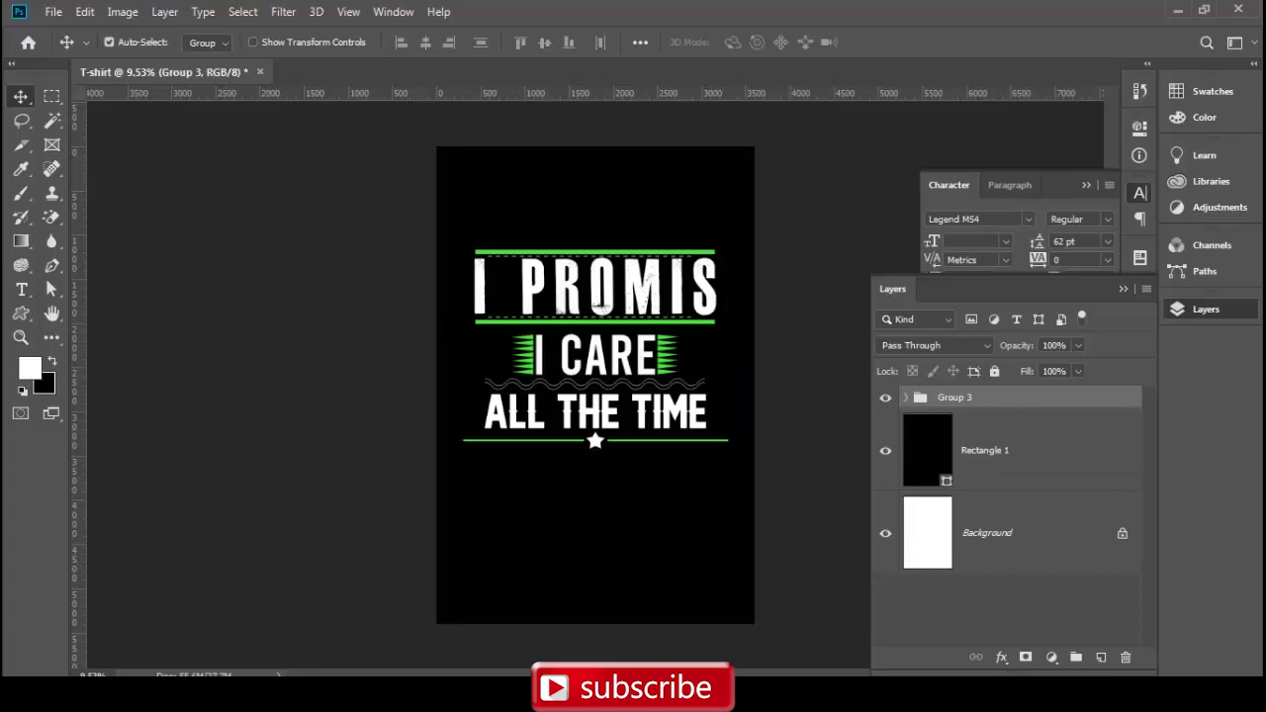
Center the design group vertically on the canvas against a full-canvas marquee selection, and clear the selection
key(m)
drag(436, 148, 755, 624)
drag(436, 147, 755, 624)
key(v)
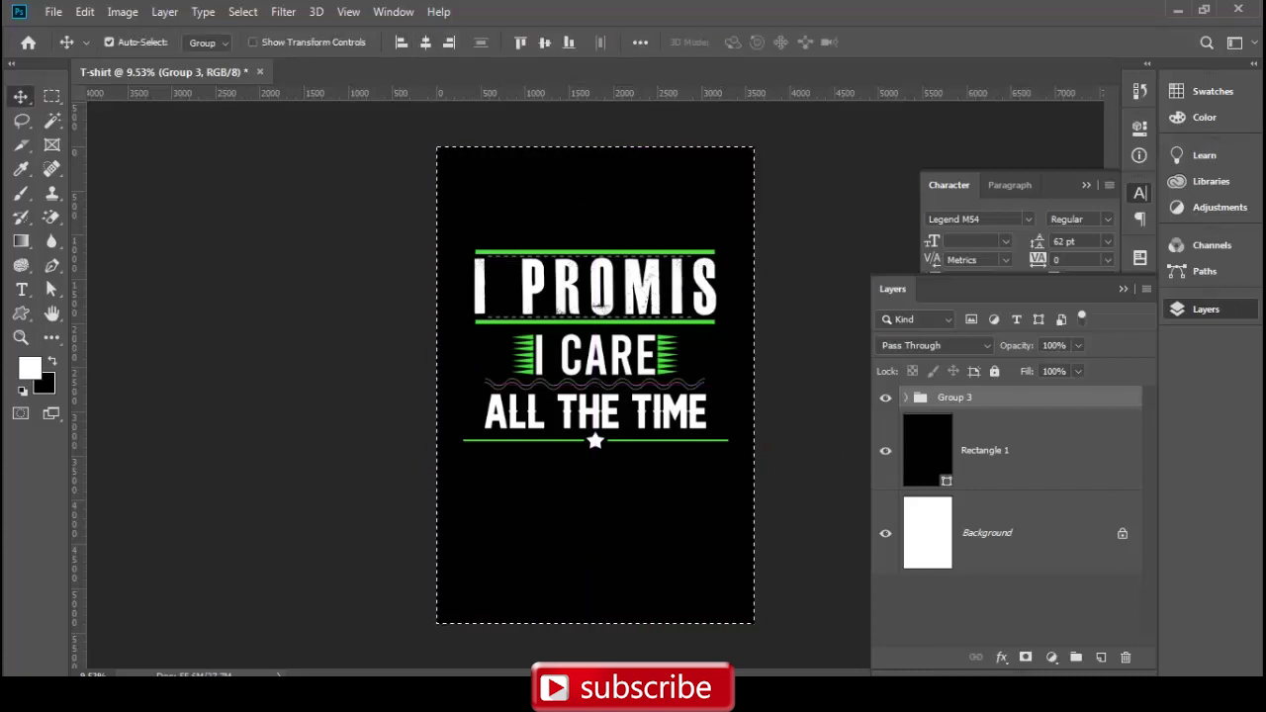
click(544, 42)
key(ctrl+d)
Enlarge the design group proportionally with Free Transform until its bottom green lines nearly span the canvas width
key(ctrl+t)
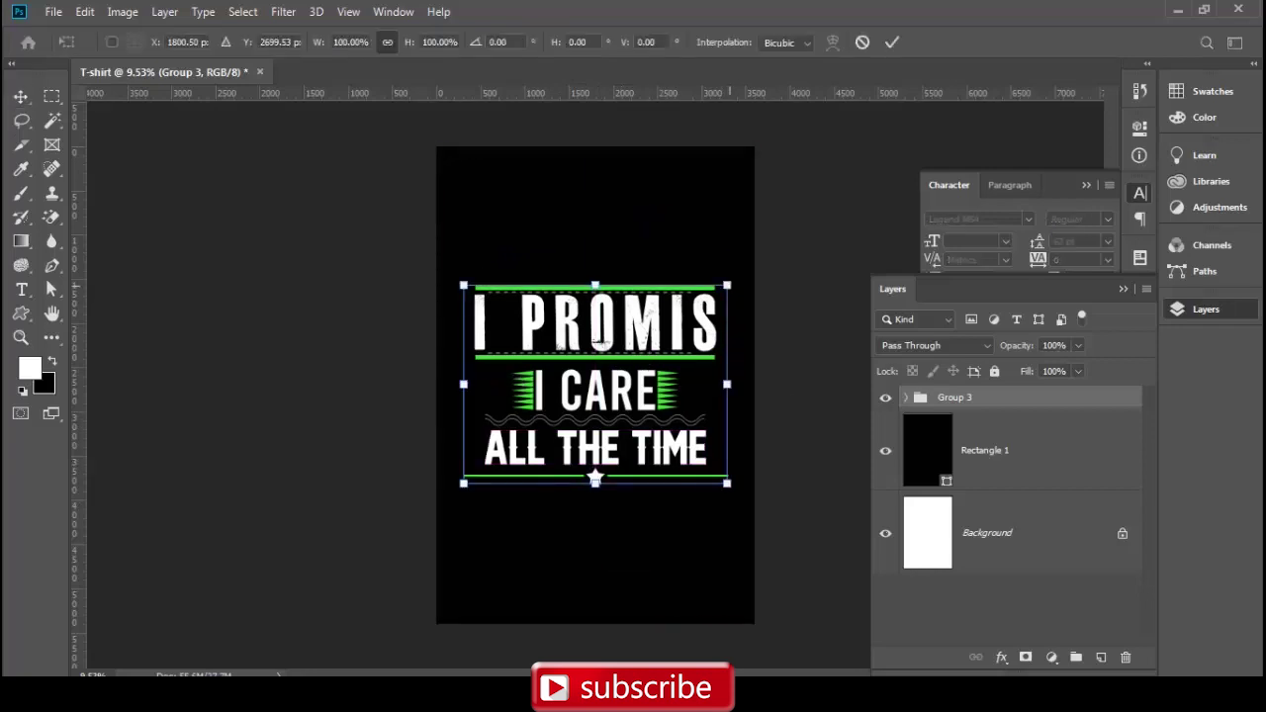
drag(727, 285, 770, 252)
key(Return)
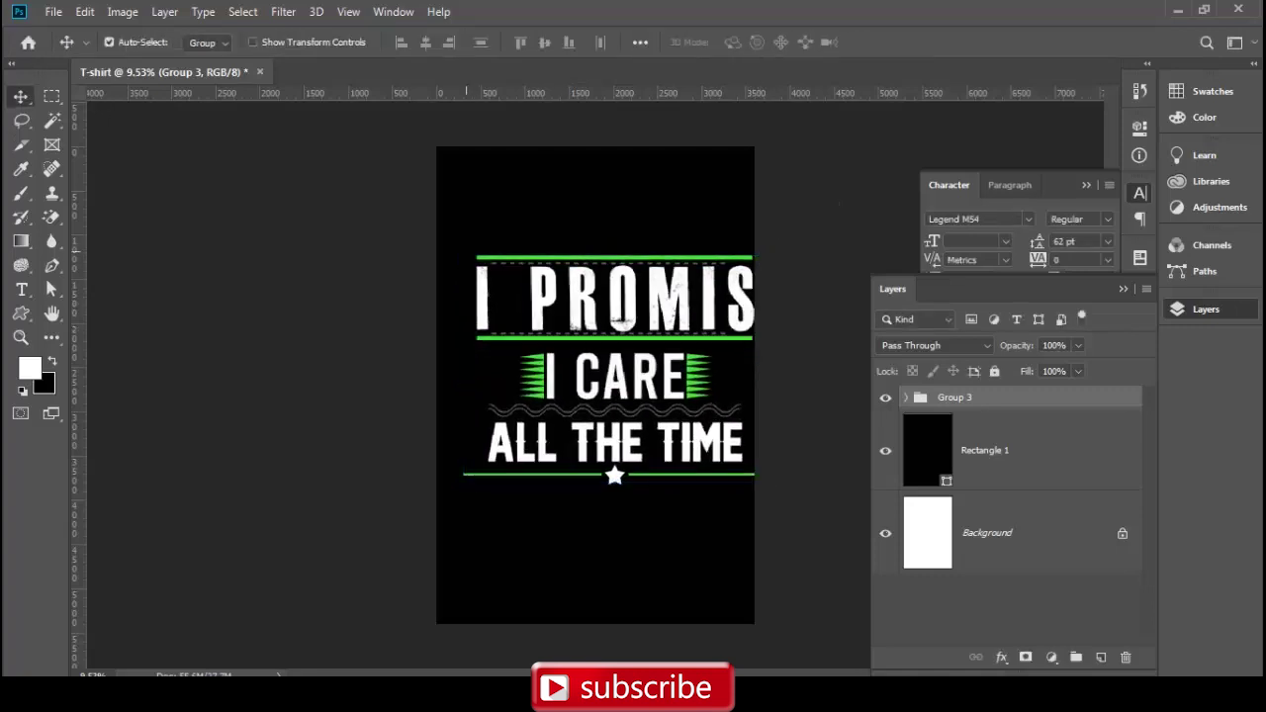
Center the enlarged design group horizontally and vertically within a full-canvas selection, and deselect the group layer
key(m)
key(ctrl+a)
drag(436, 147, 920, 629)
key(v)
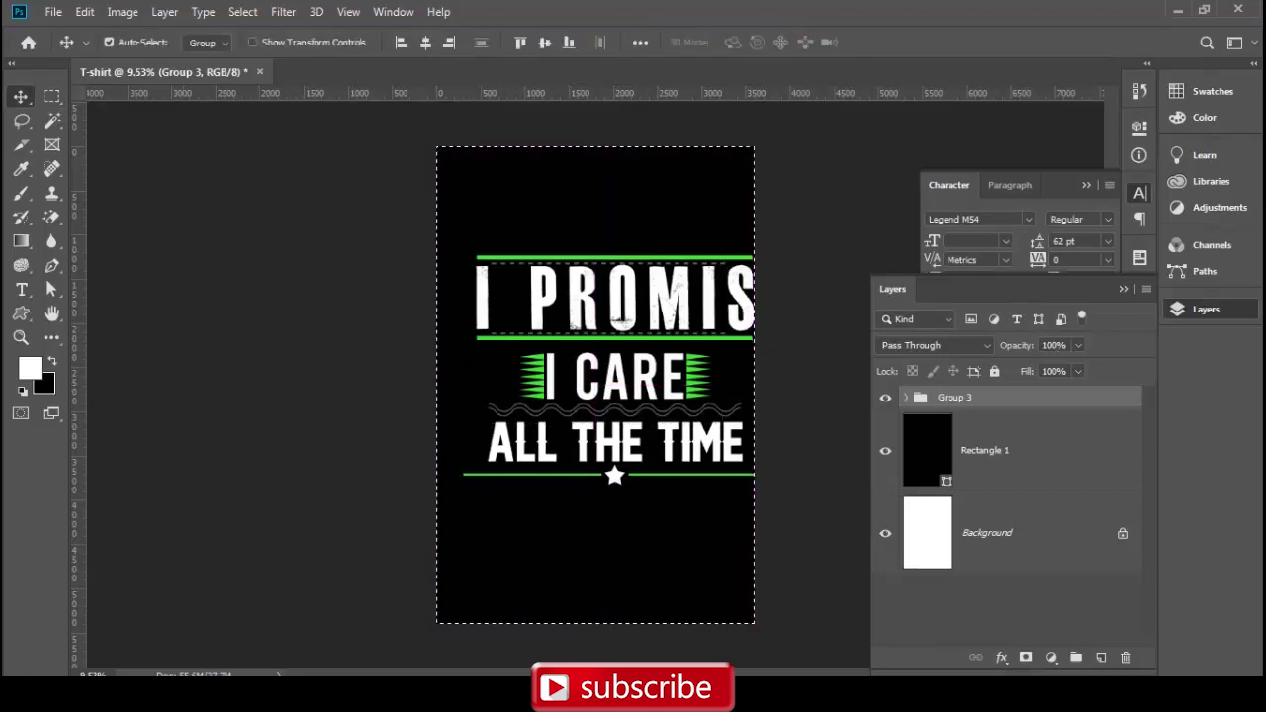
click(425, 41)
click(544, 42)
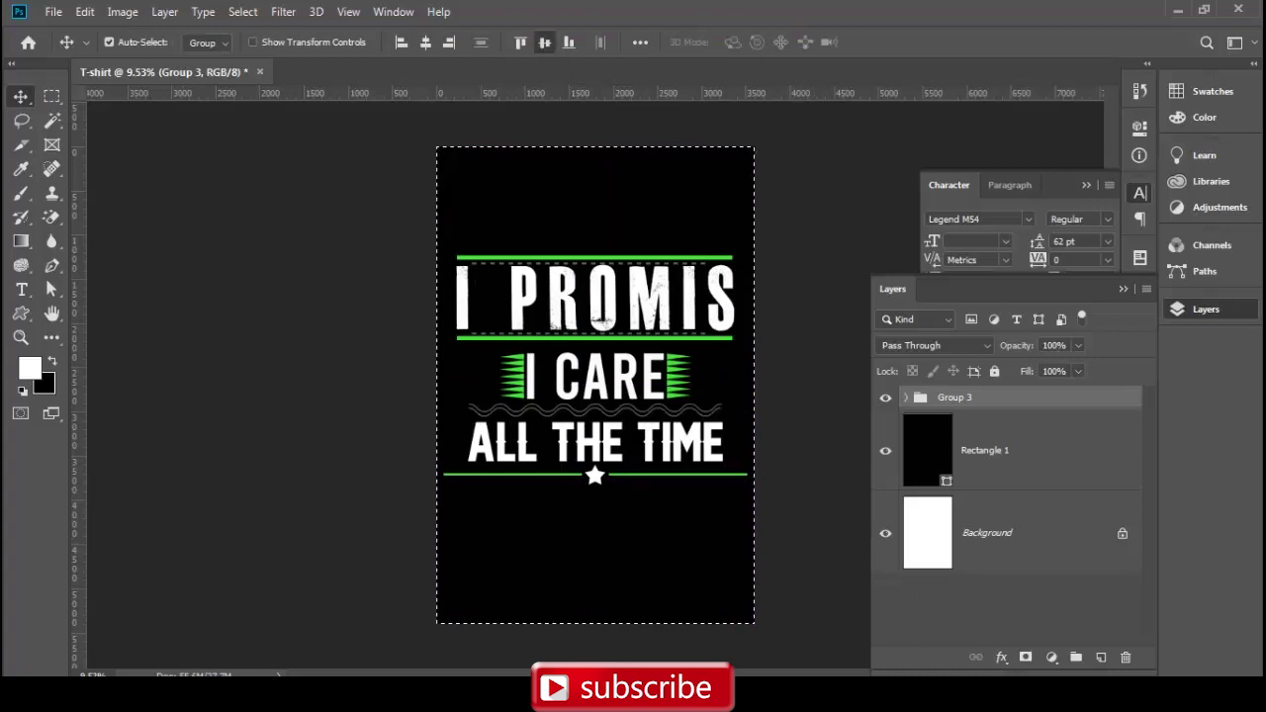
click(283, 398)
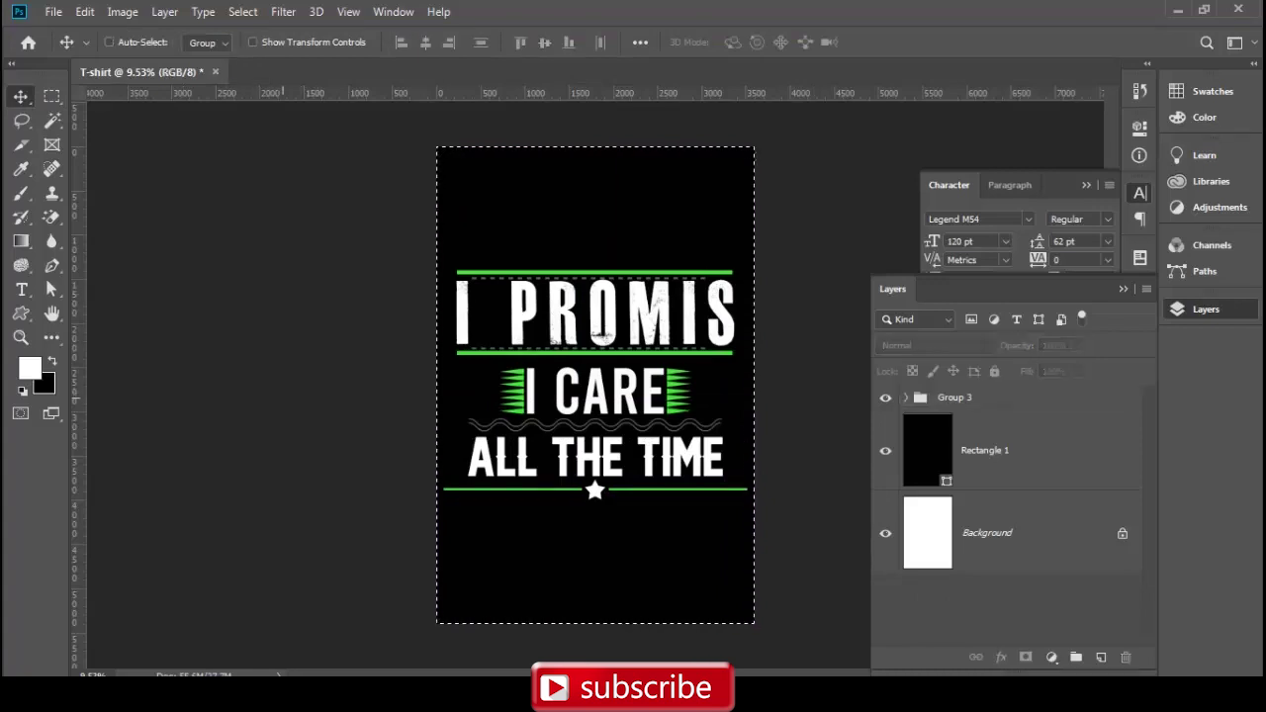